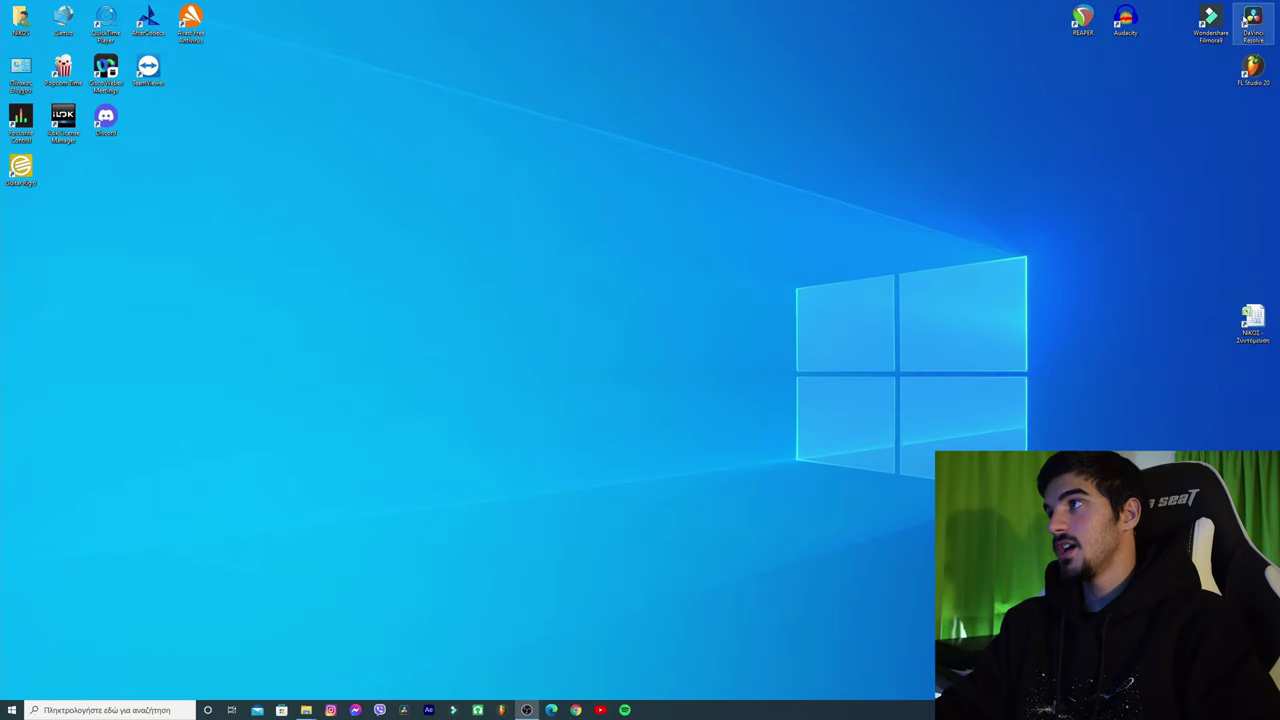
Step: Launch DaVinci Resolve 17 from its desktop shortcut to reach the Project Manager
double_click(1253, 20)
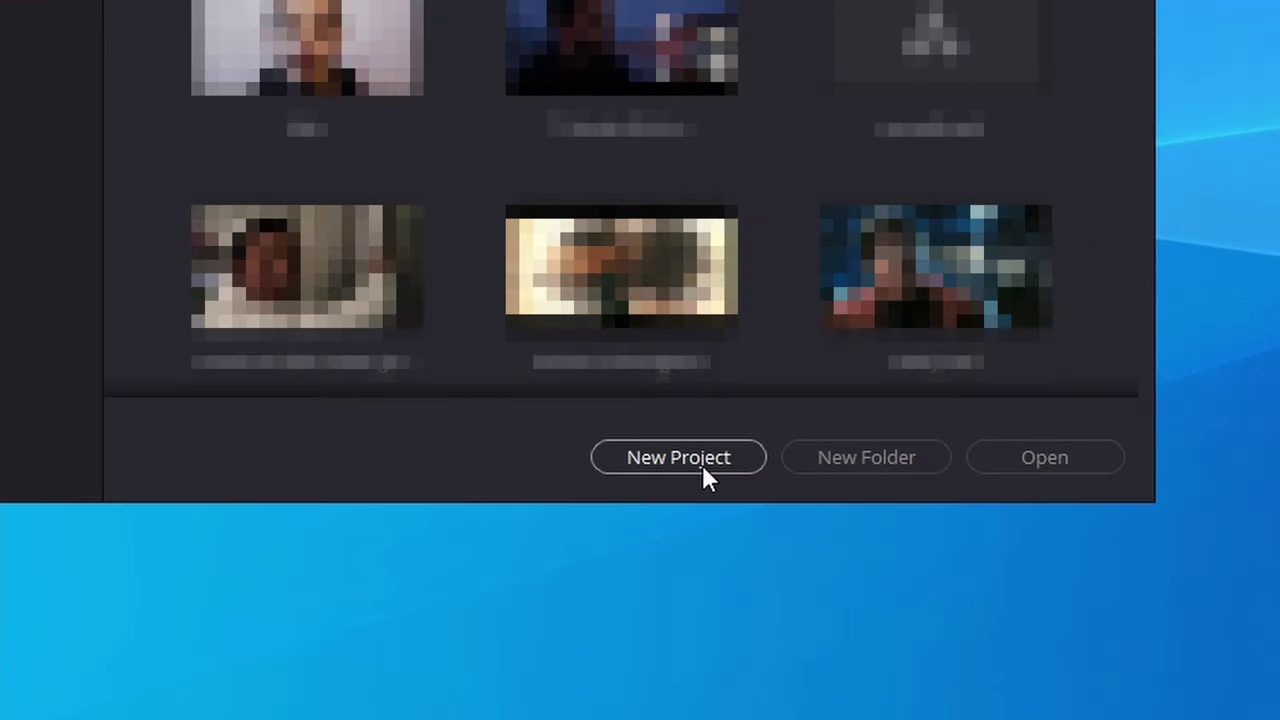
Step: Create and open a new project called 'μαθημα 1ο' in place of the default name
left_click(752, 556)
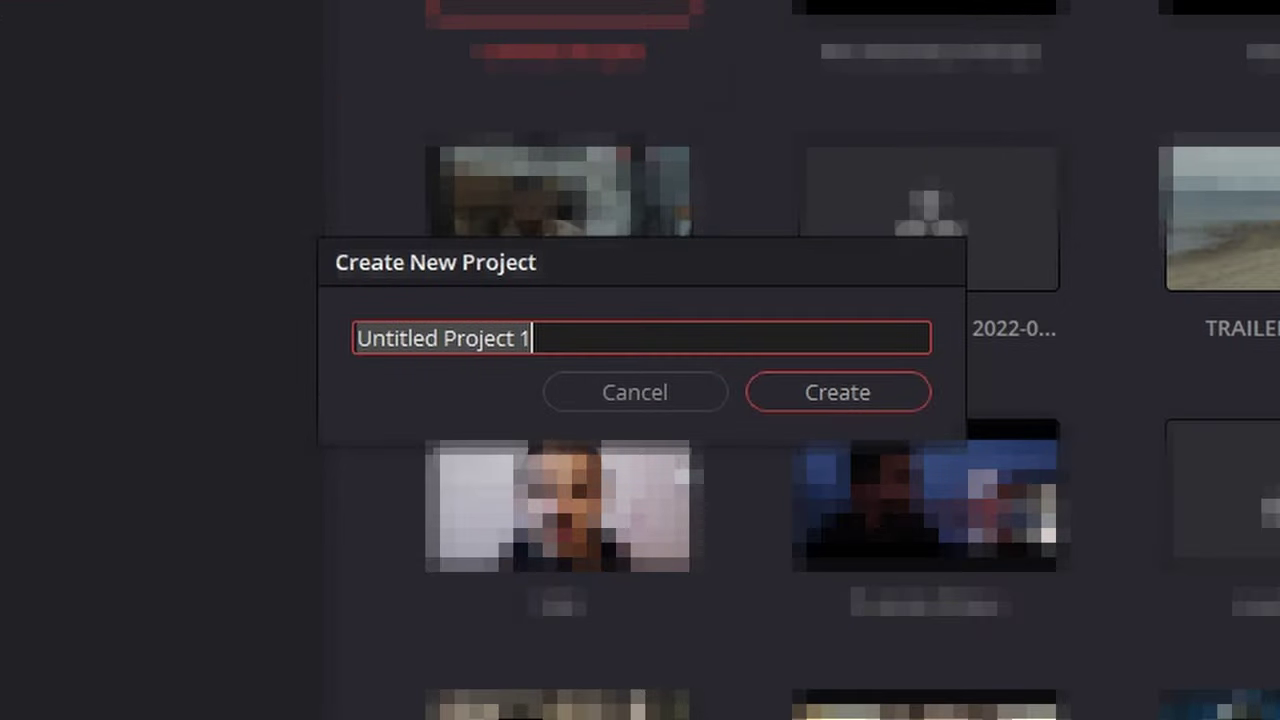
key("BackSpace")
type("μαθημα 1ο")
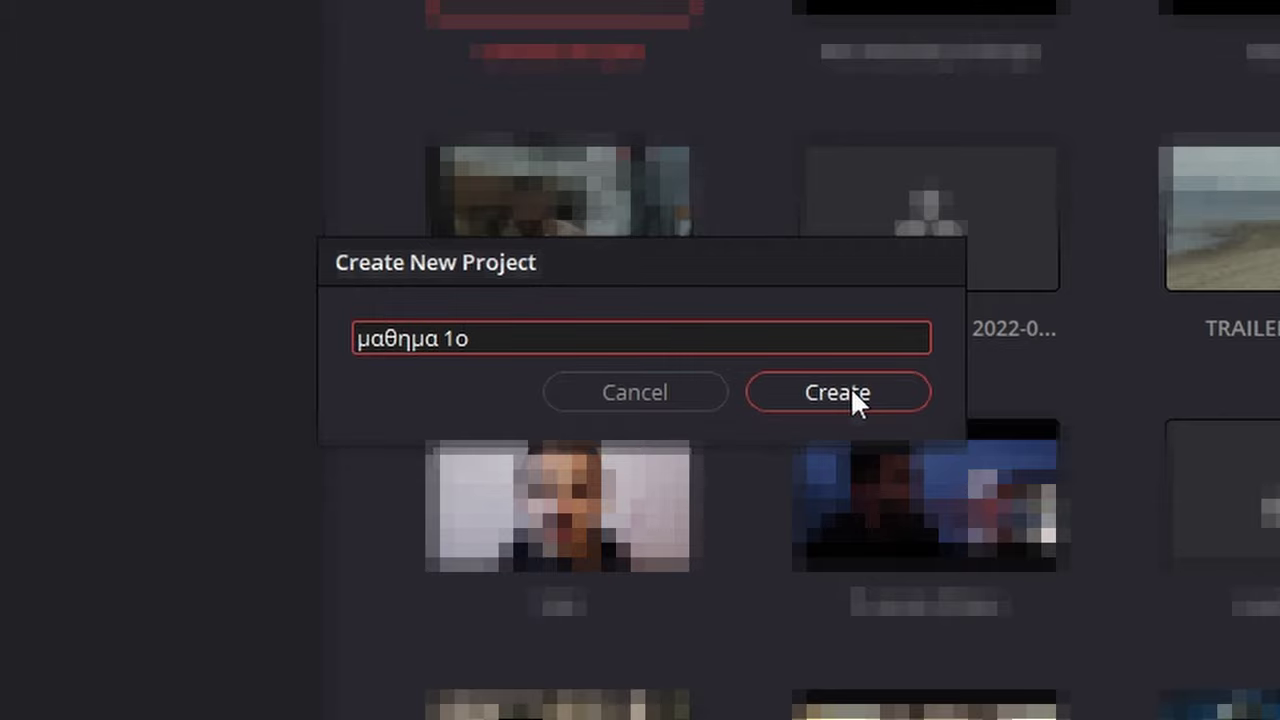
left_click(850, 386)
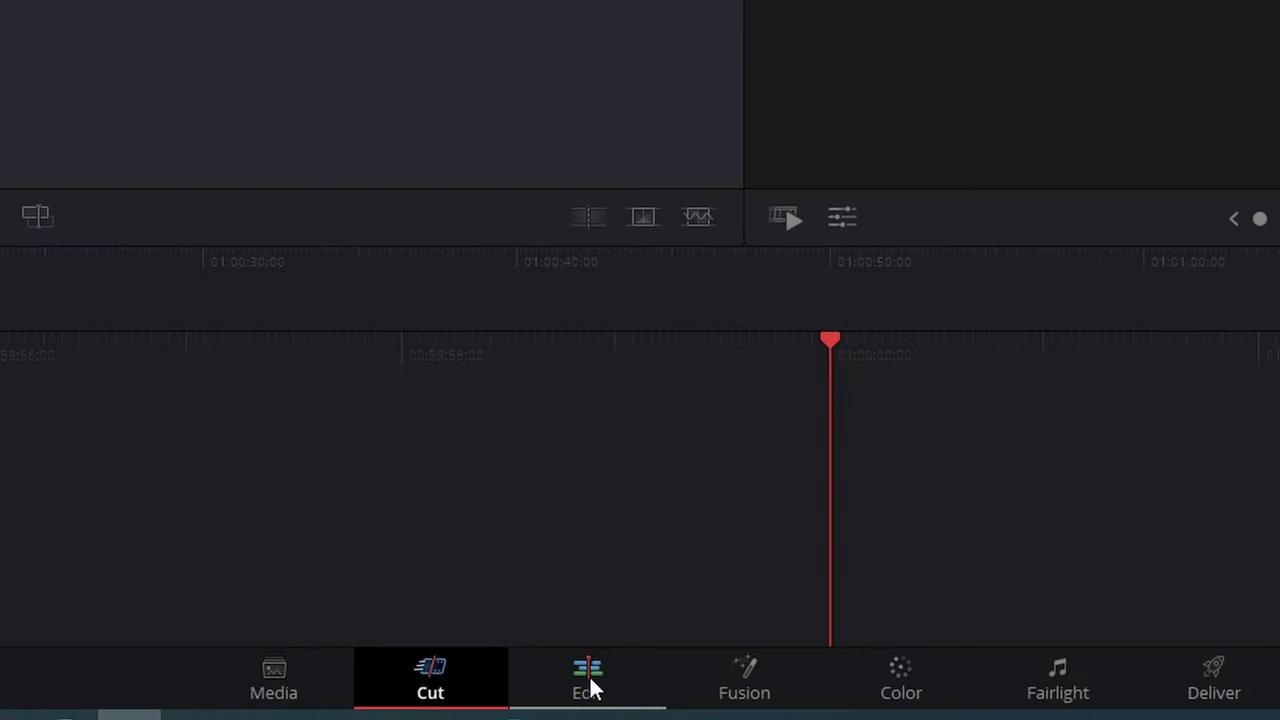
Step: Switch to the Edit page and select three clips in the Drone folder
left_click(580, 690)
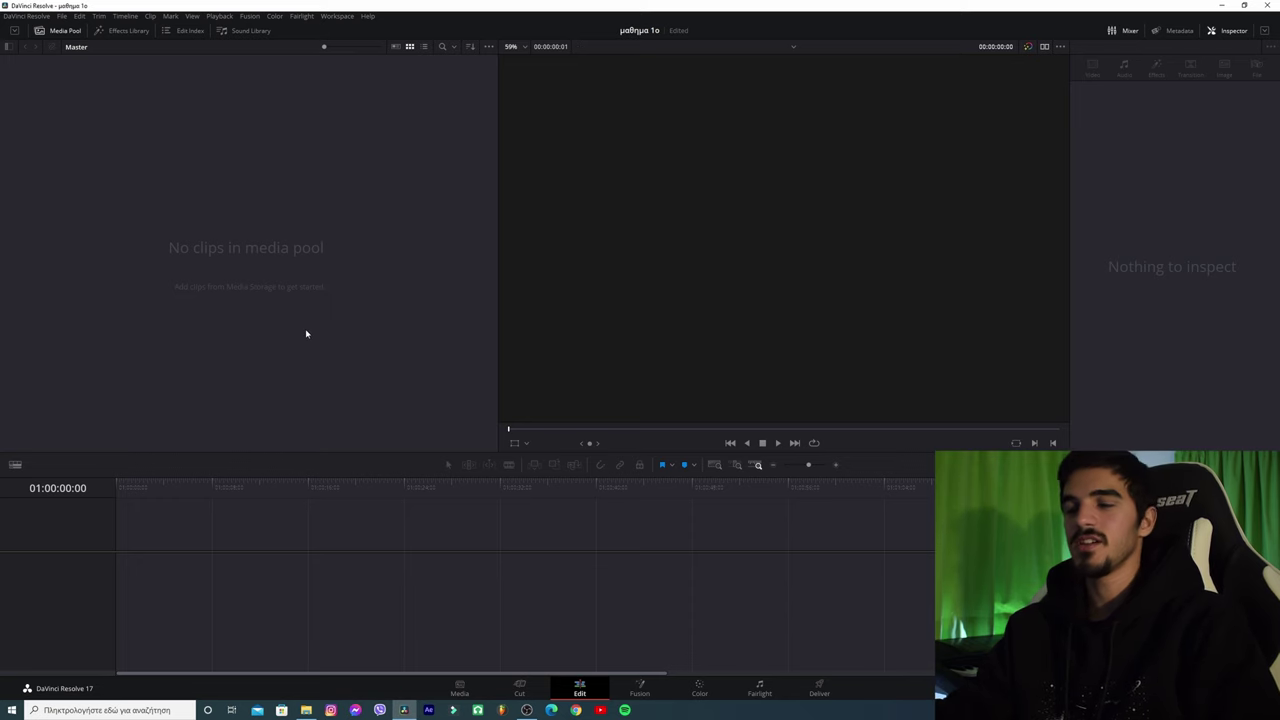
left_click(306, 710)
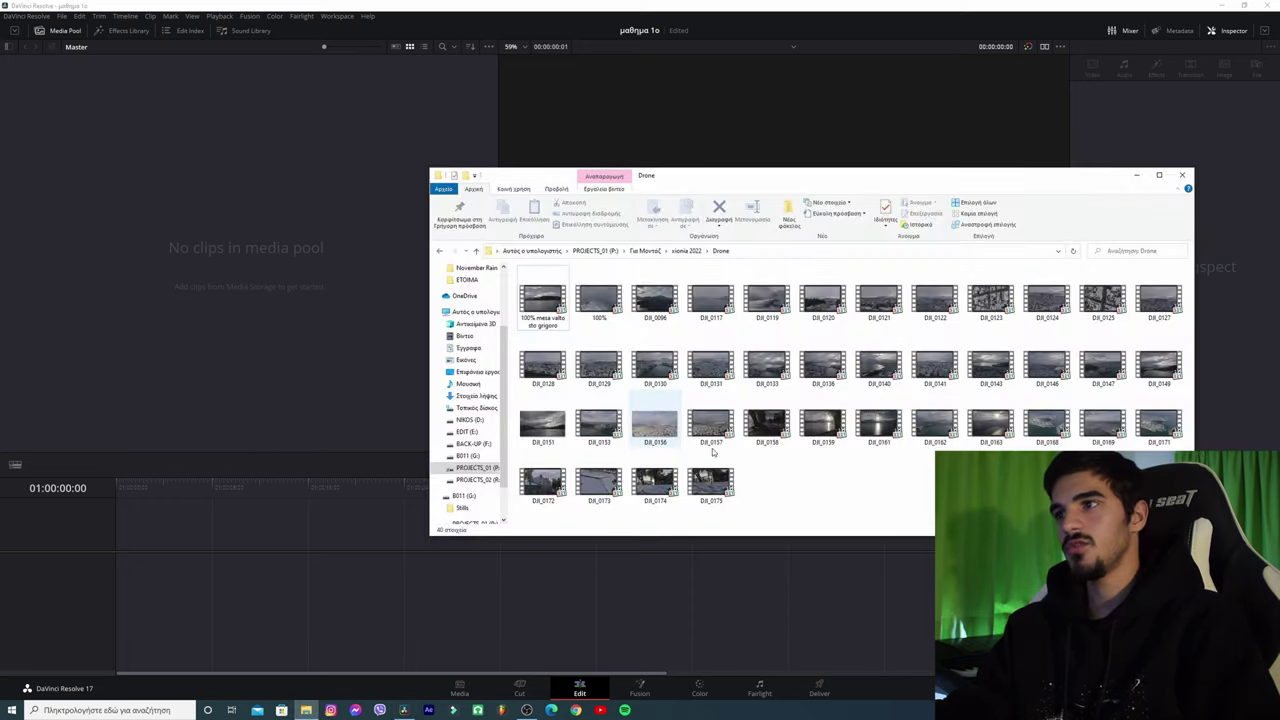
left_click(542, 482, "ctrl")
left_click(710, 482, "ctrl")
left_click(879, 428, "ctrl")
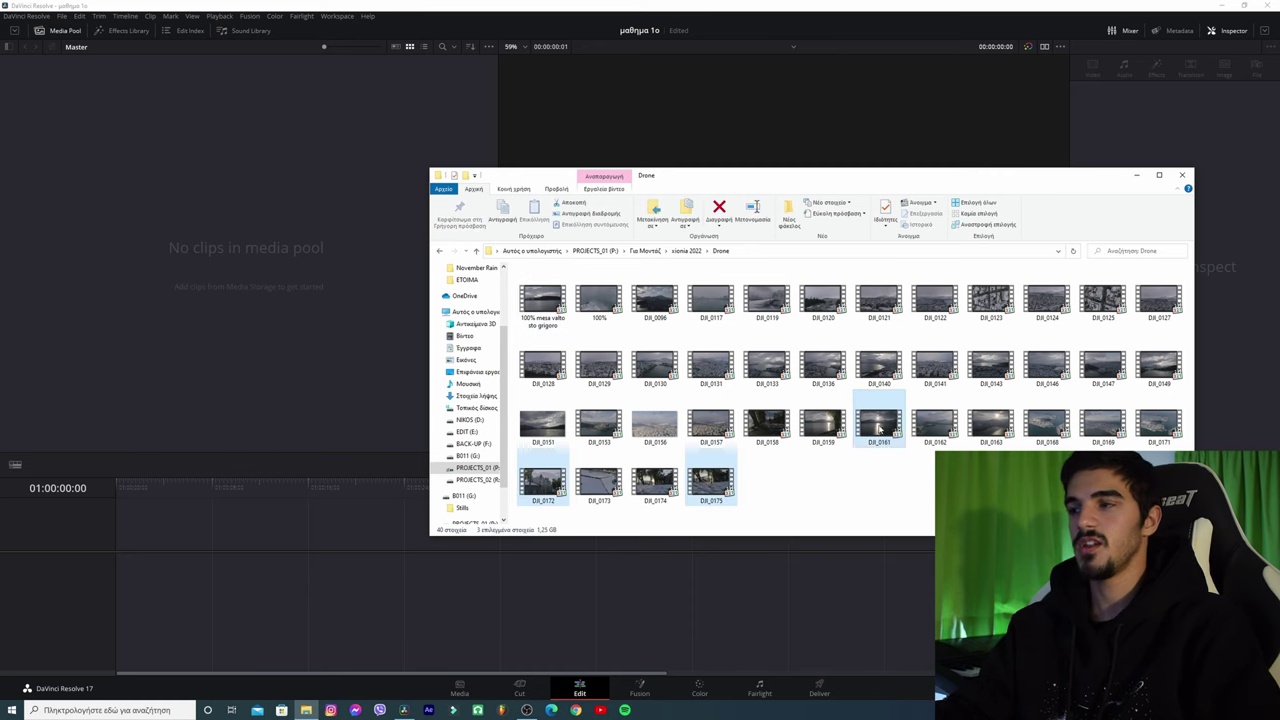
Step: Import DJI_0161, DJI_0172 and DJI_0175 into the Media Pool, adopting their frame rate
left_click_drag(875, 421, 182, 259)
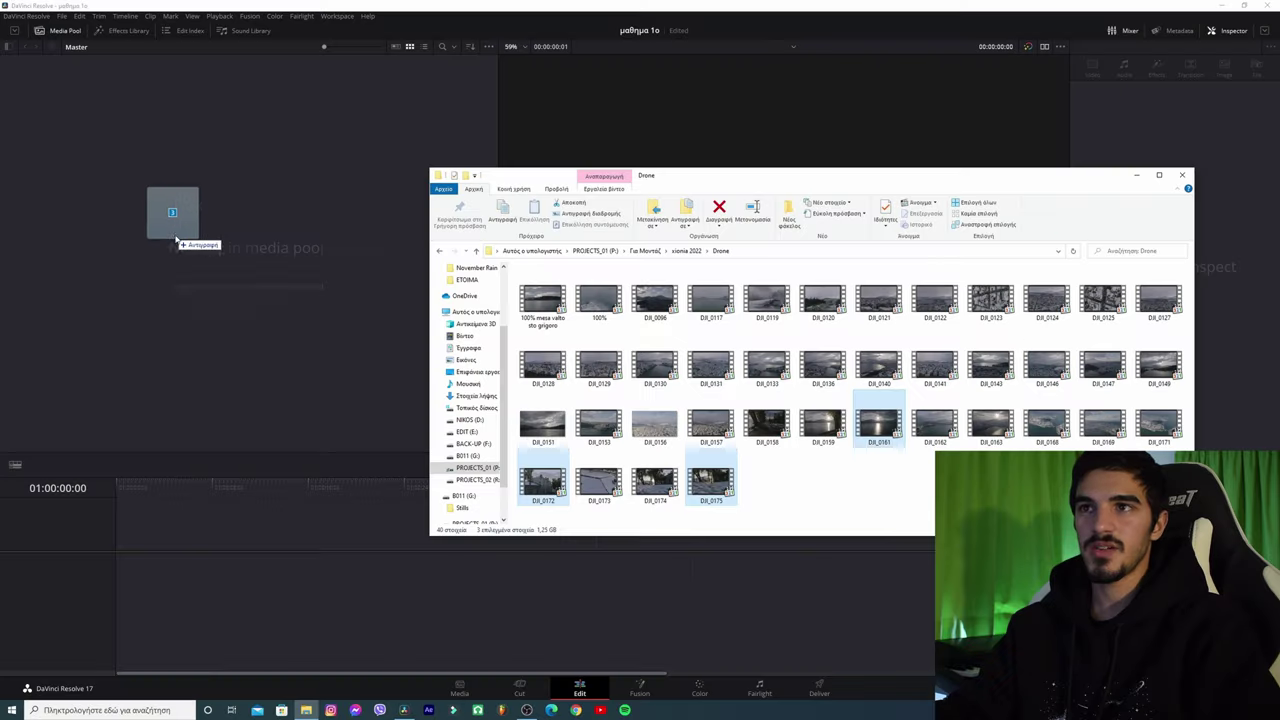
left_click_drag(160, 268, 157, 258)
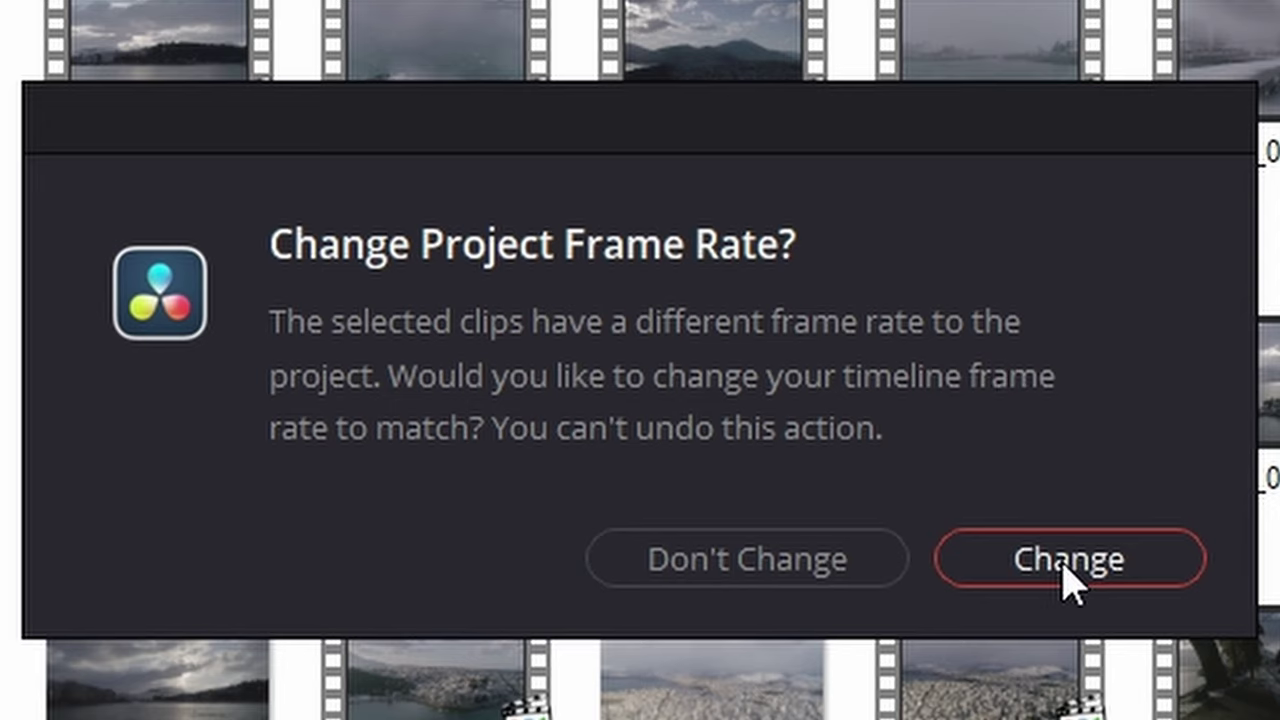
left_click(1068, 560)
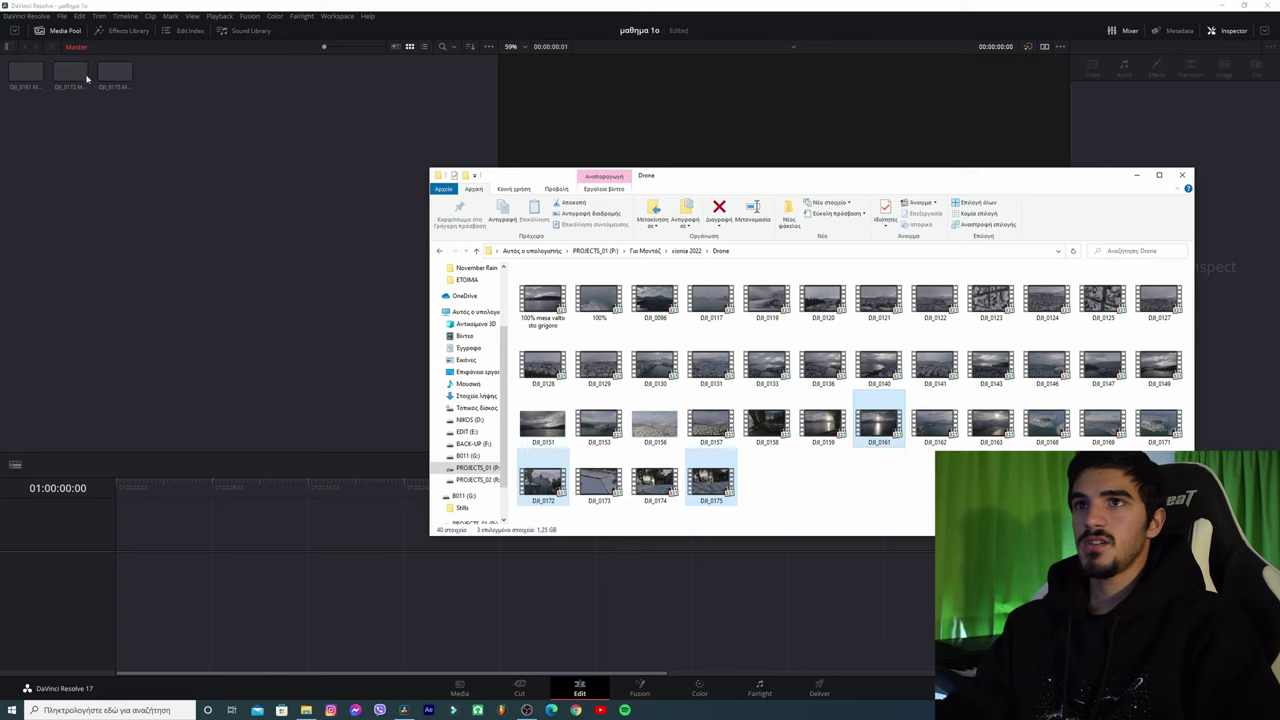
Step: Start Timeline 1 with DJI_0172.MOV on the V1 track
left_click(87, 78)
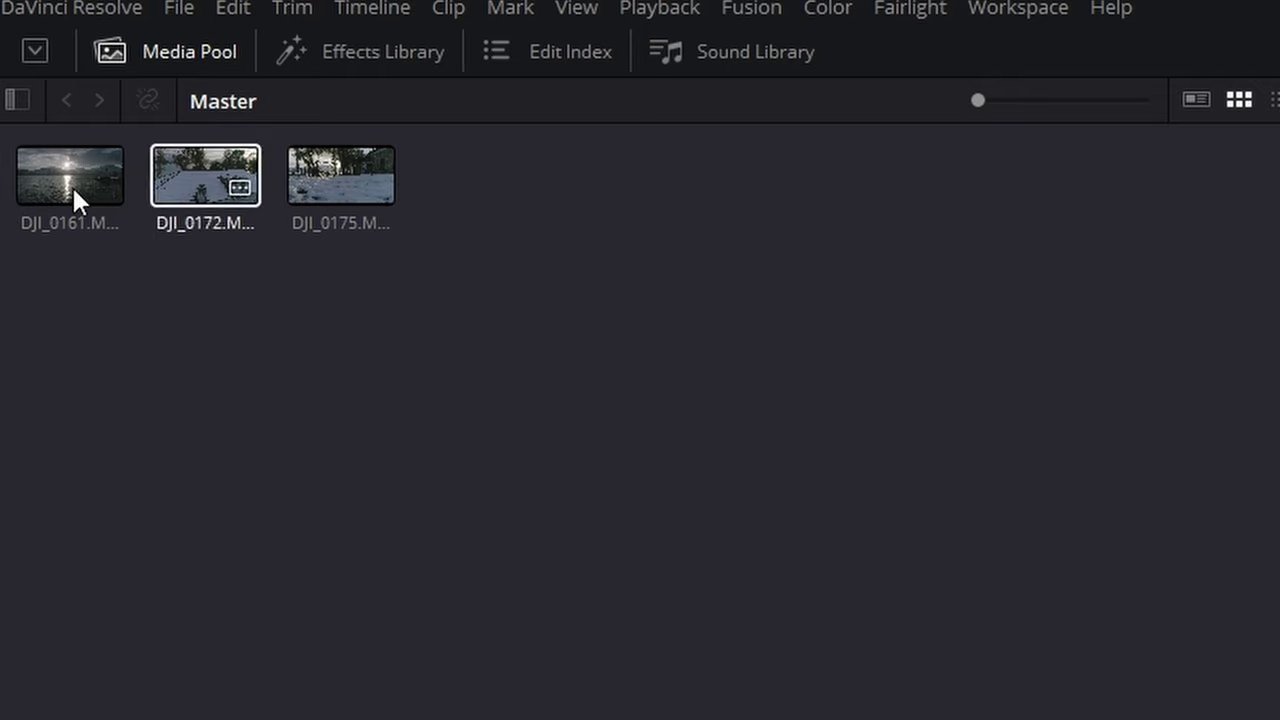
left_click(92, 88)
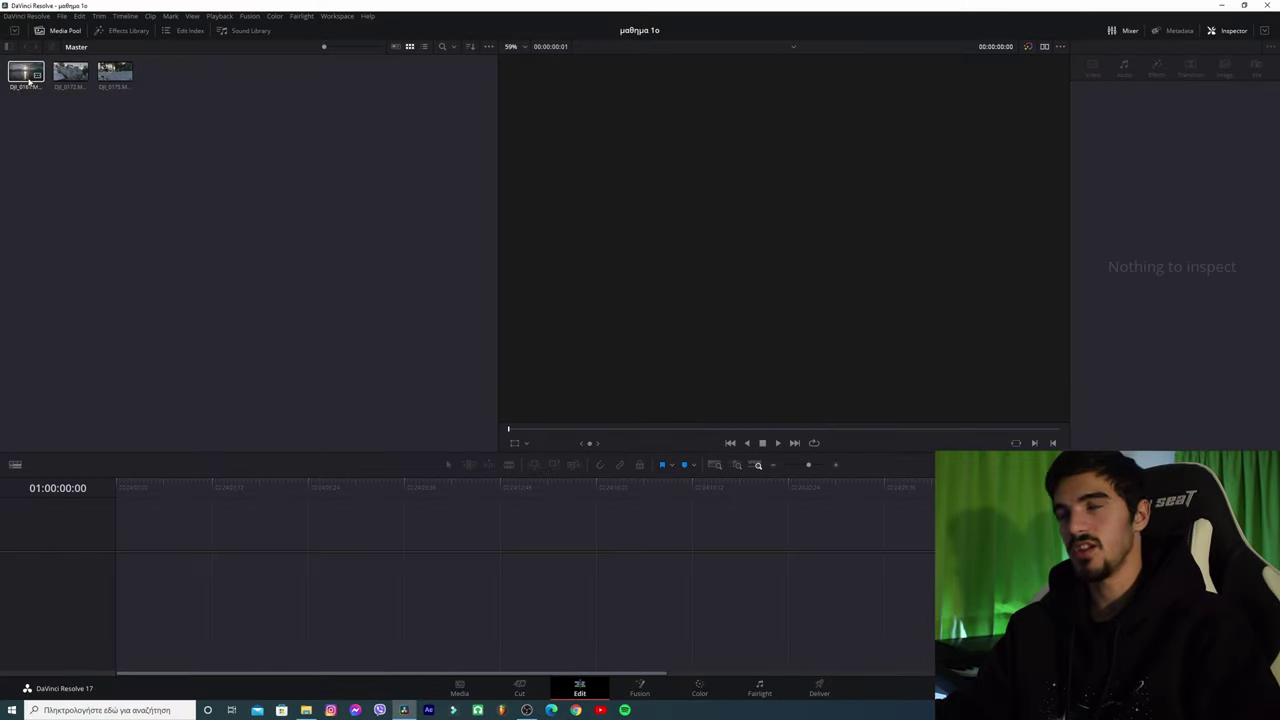
left_click(59, 70)
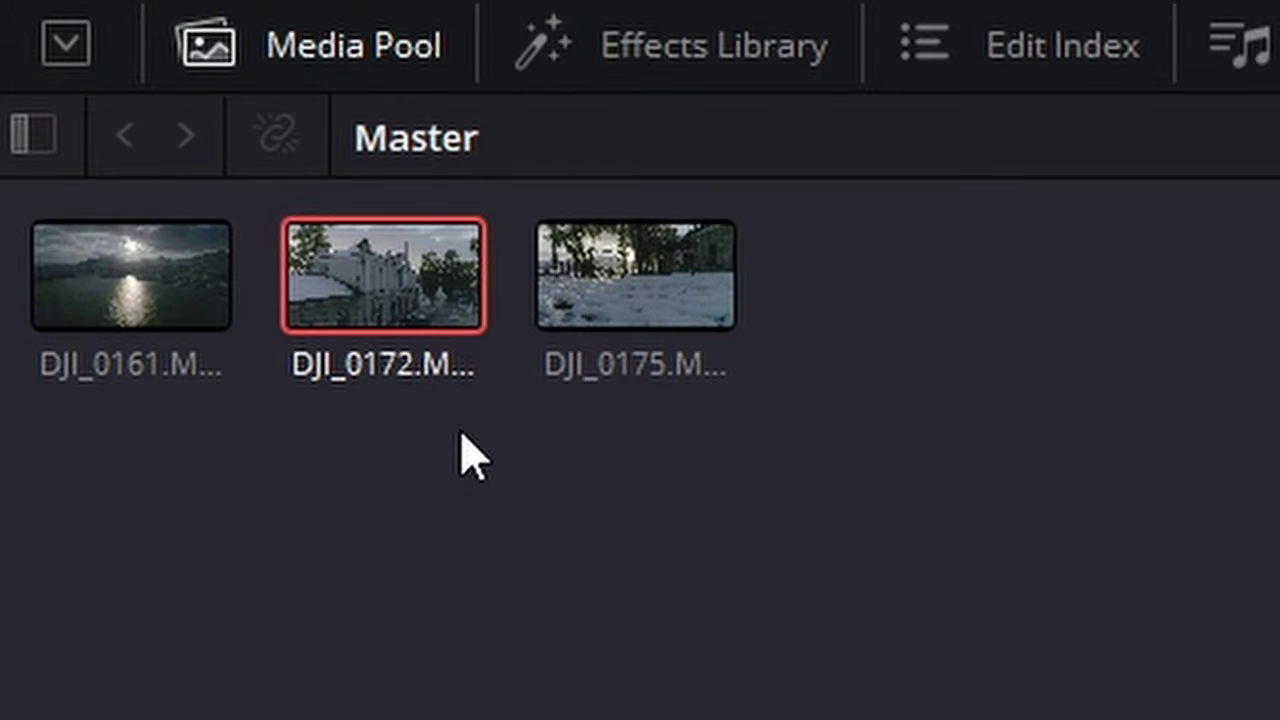
left_click_drag(357, 314, 118, 553)
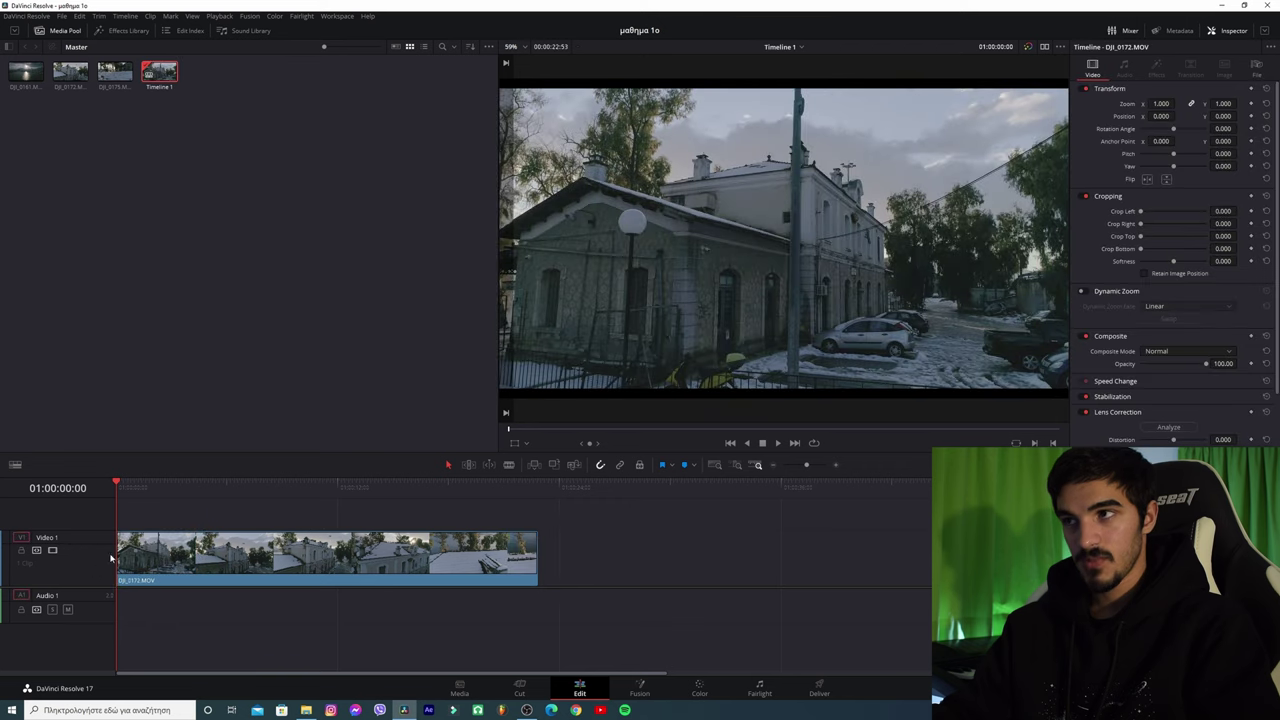
left_click(207, 560)
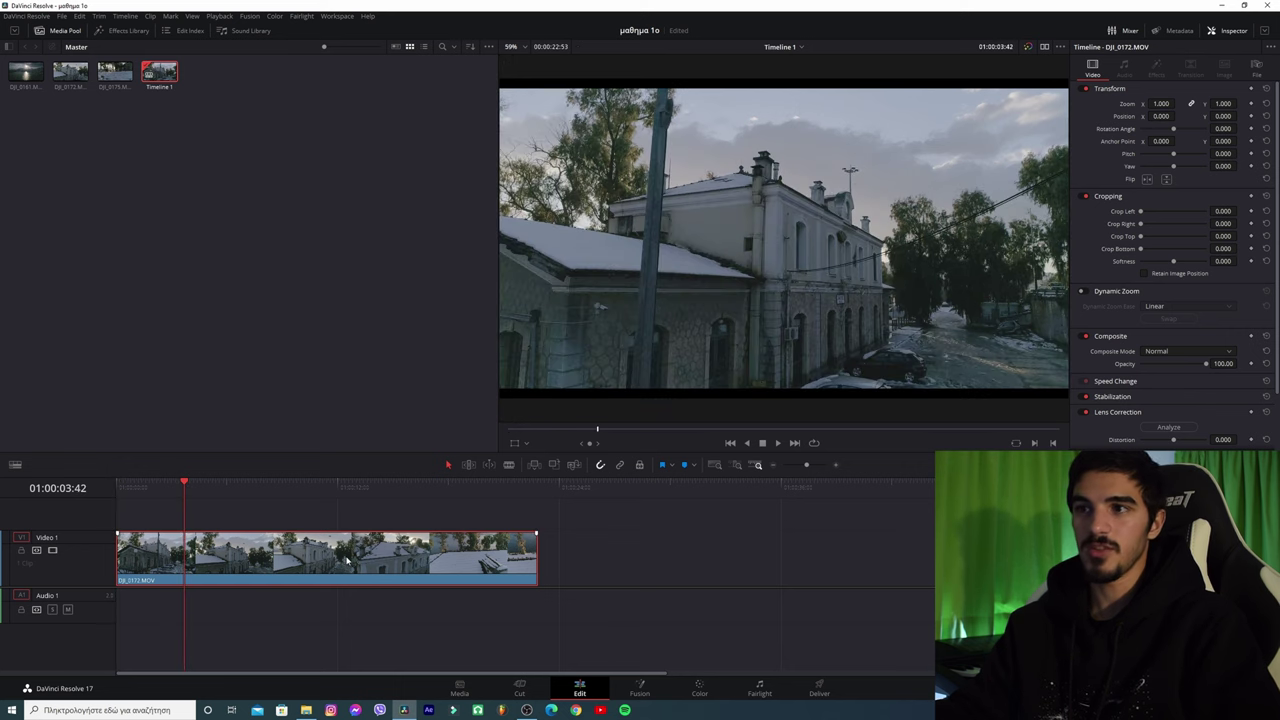
mouse_move(452, 561)
left_mouse_down()
mouse_move(335, 555)
mouse_move(342, 490)
left_mouse_up()
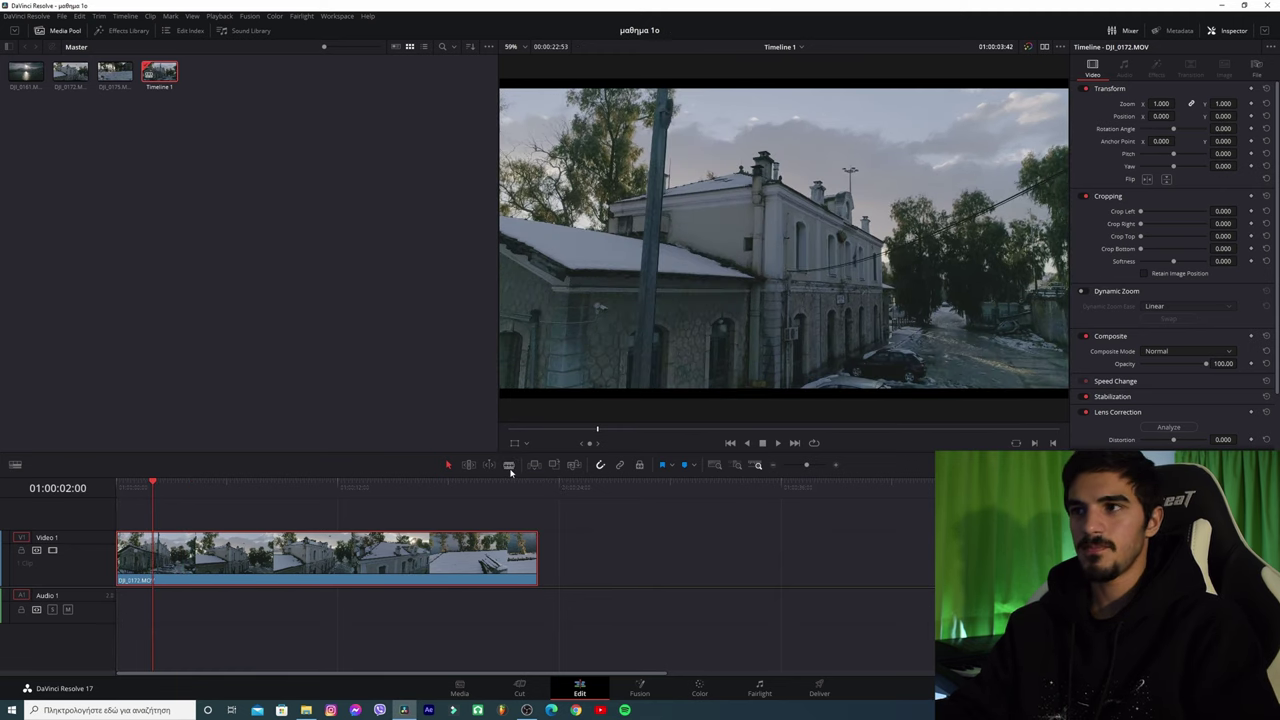
left_click(509, 466)
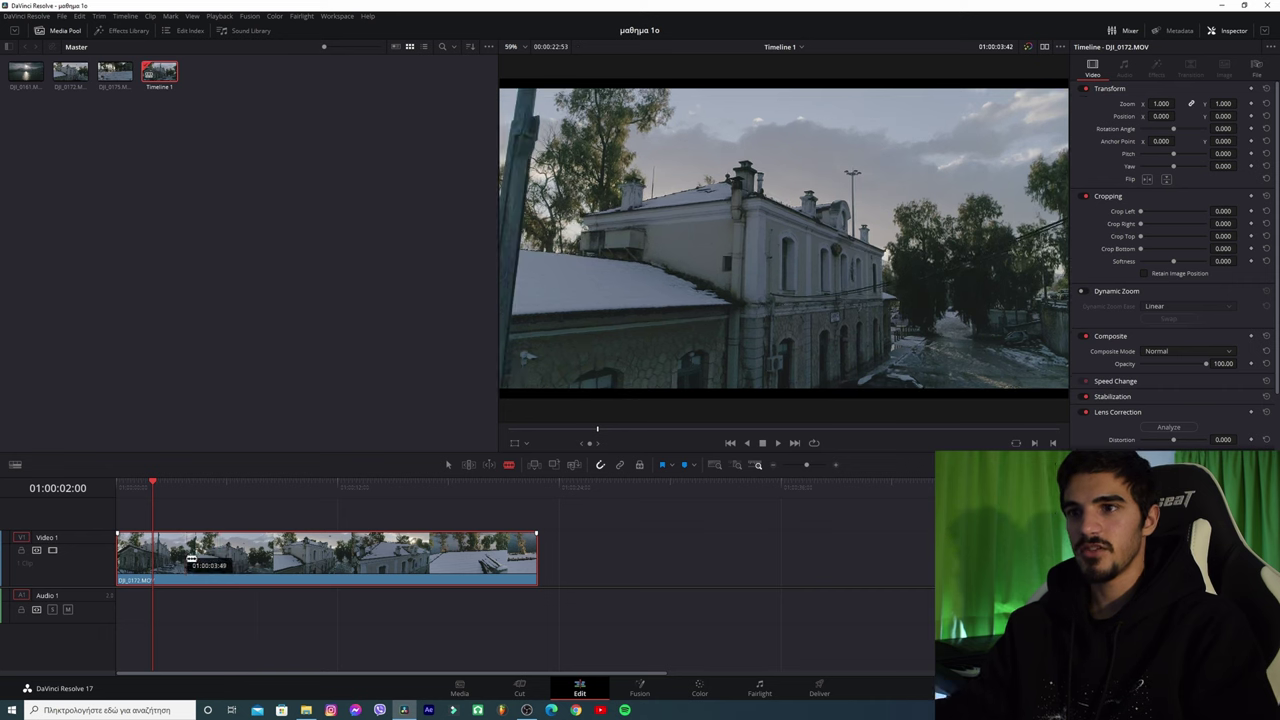
left_click(185, 560)
left_click(333, 560)
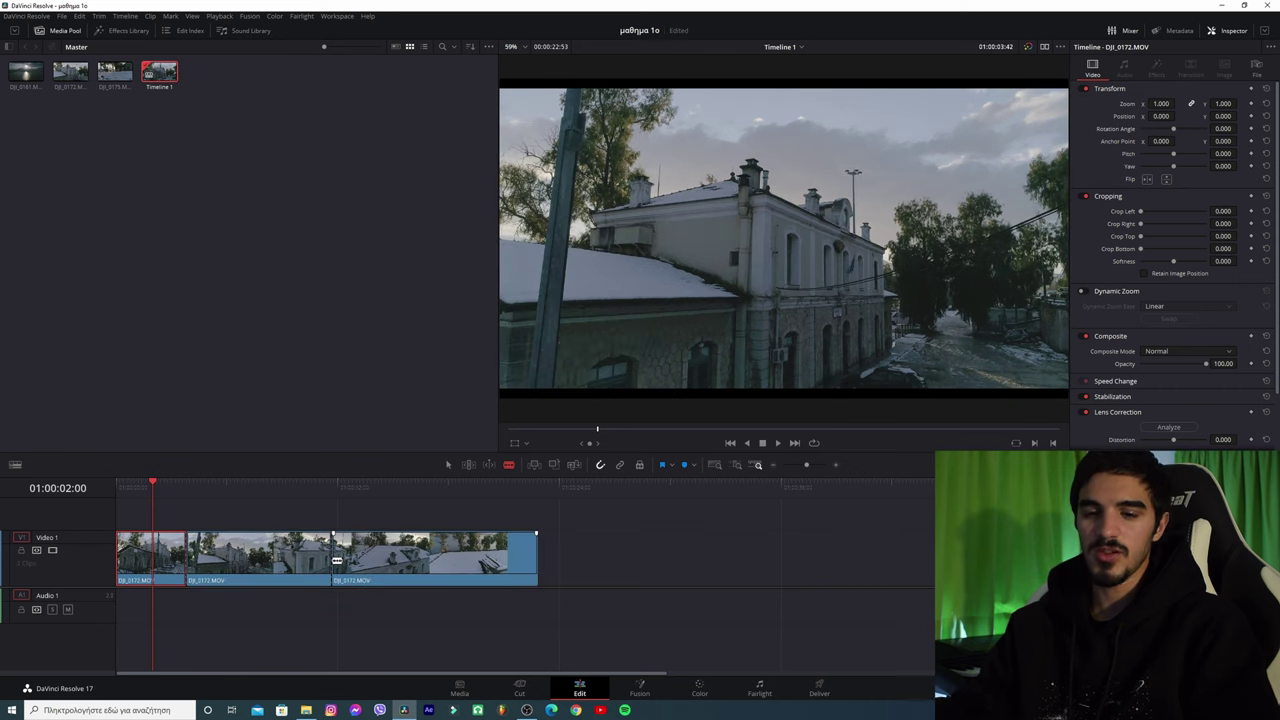
key("ctrl+z")
key("ctrl+z")
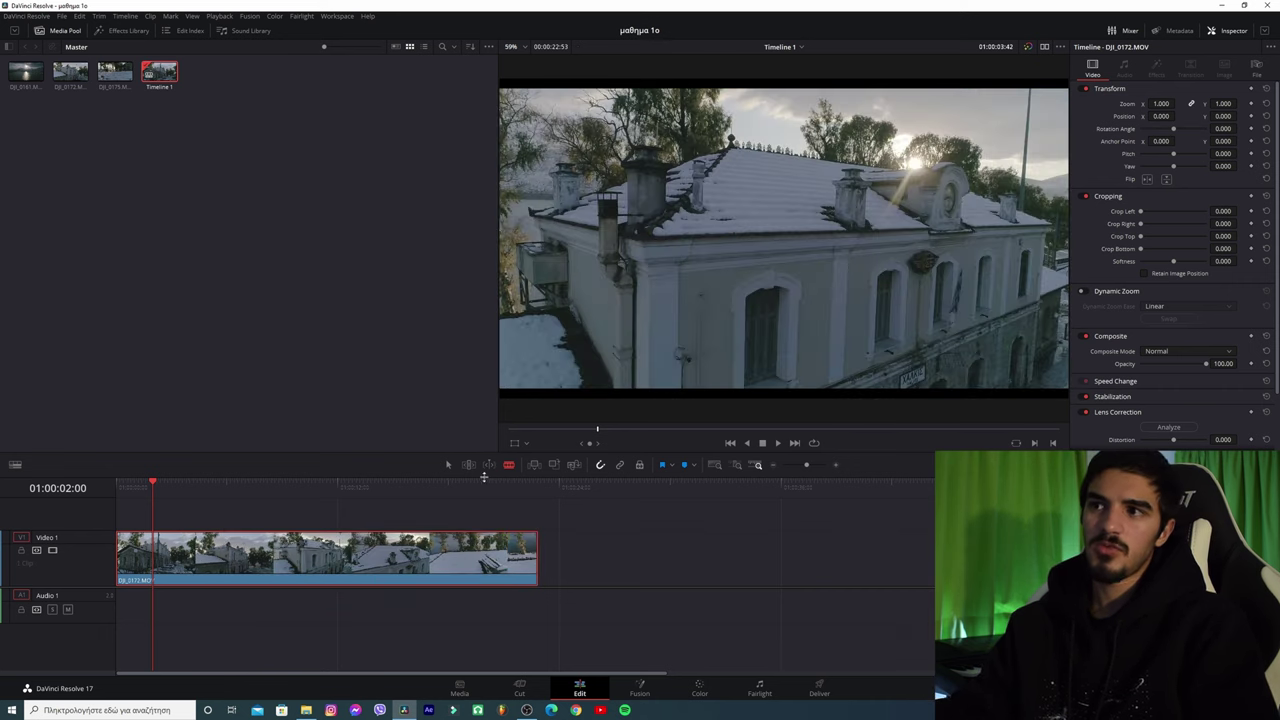
key("b")
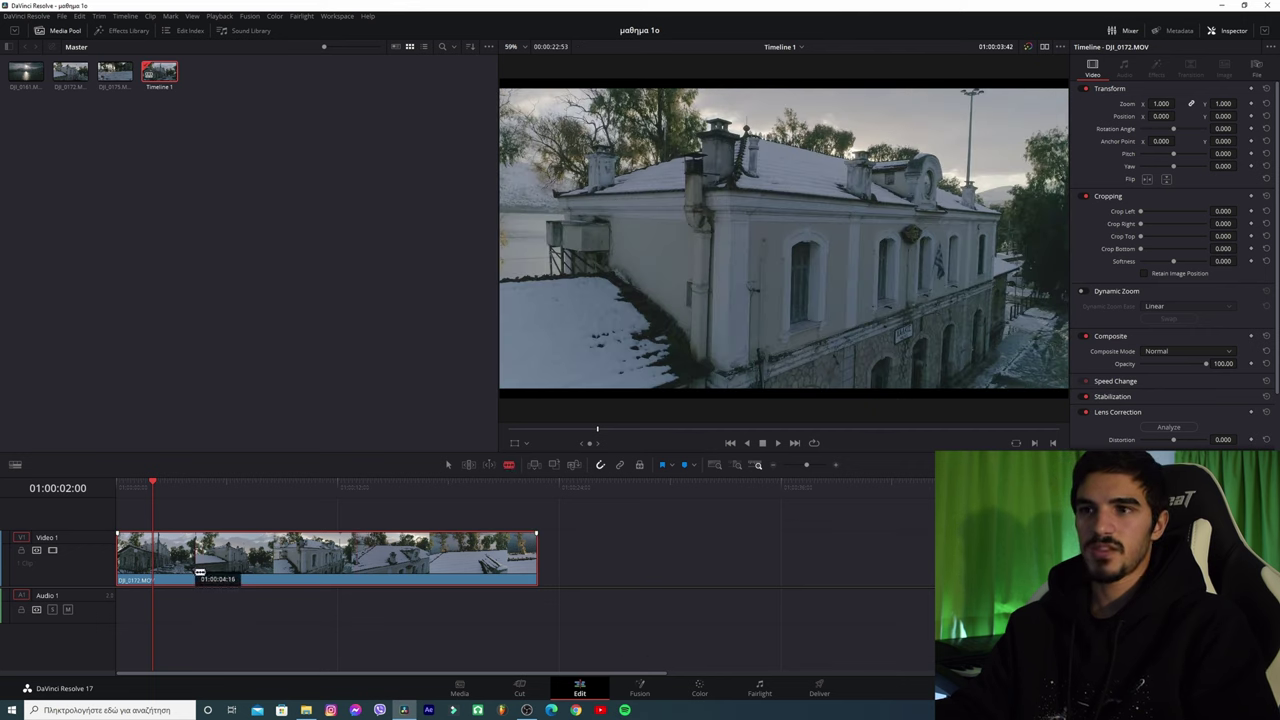
key("a")
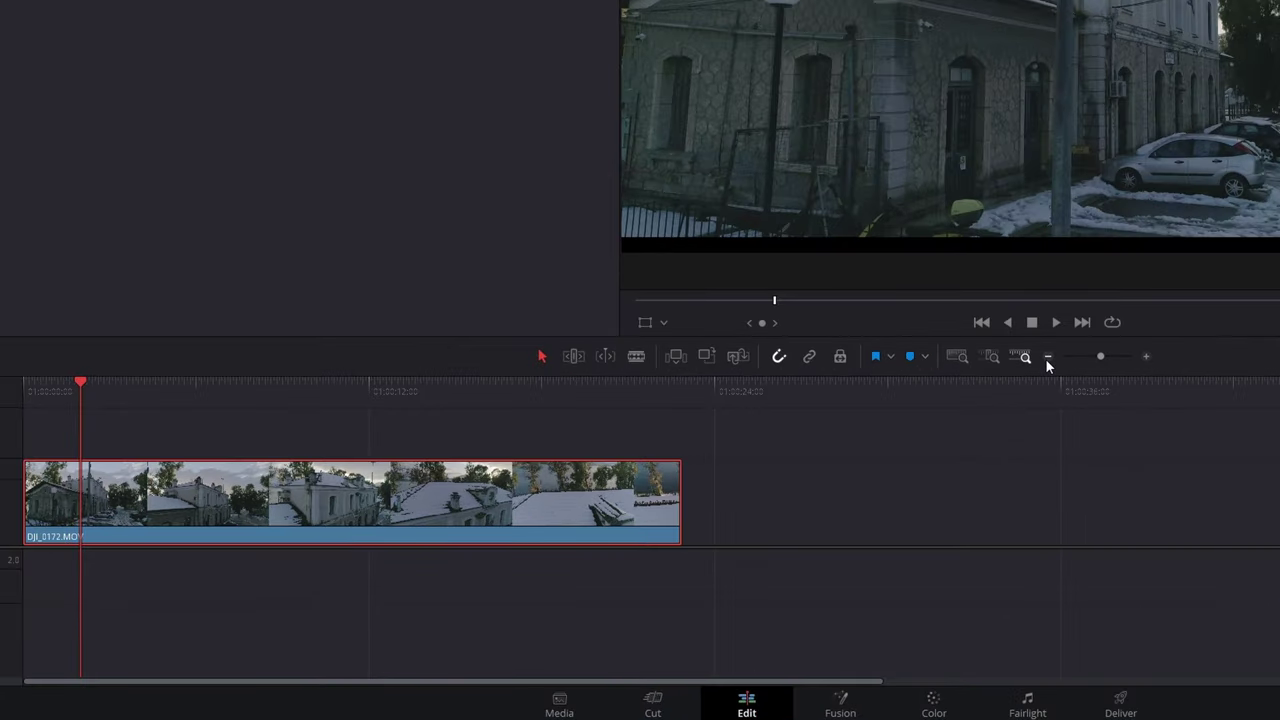
left_click(1047, 359)
left_click(1147, 358)
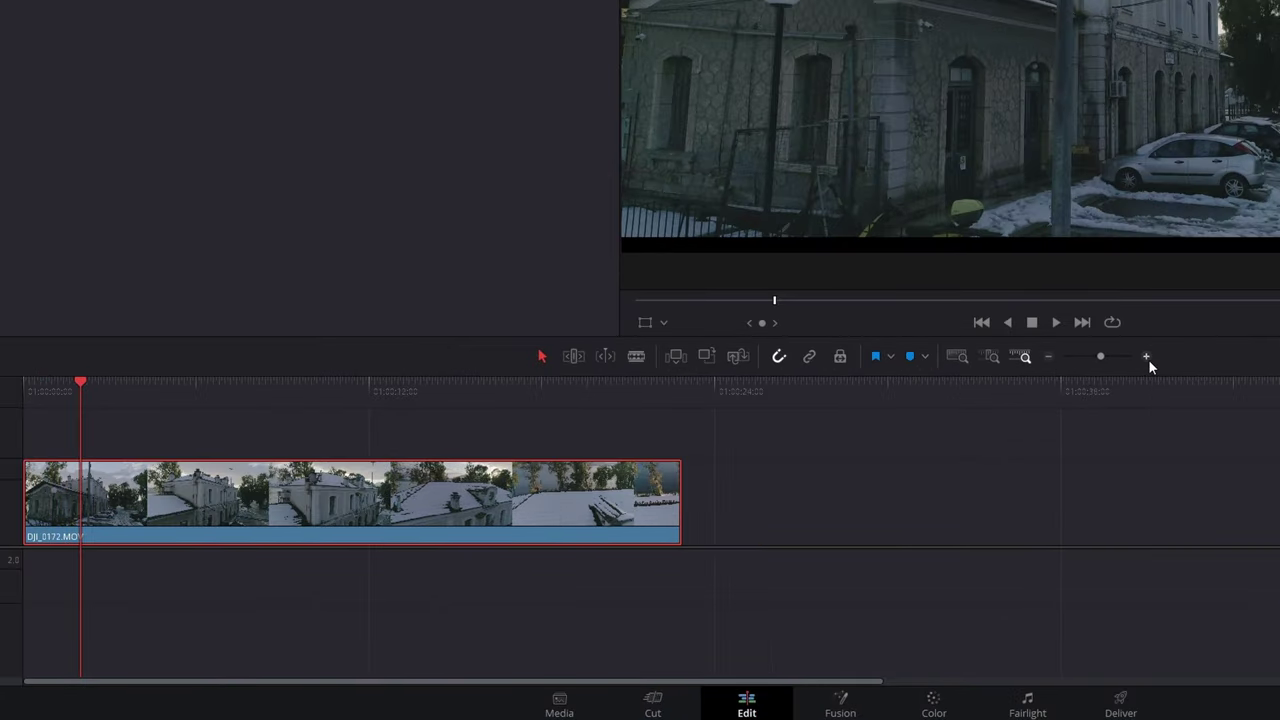
left_click(1147, 358)
left_click(1048, 357)
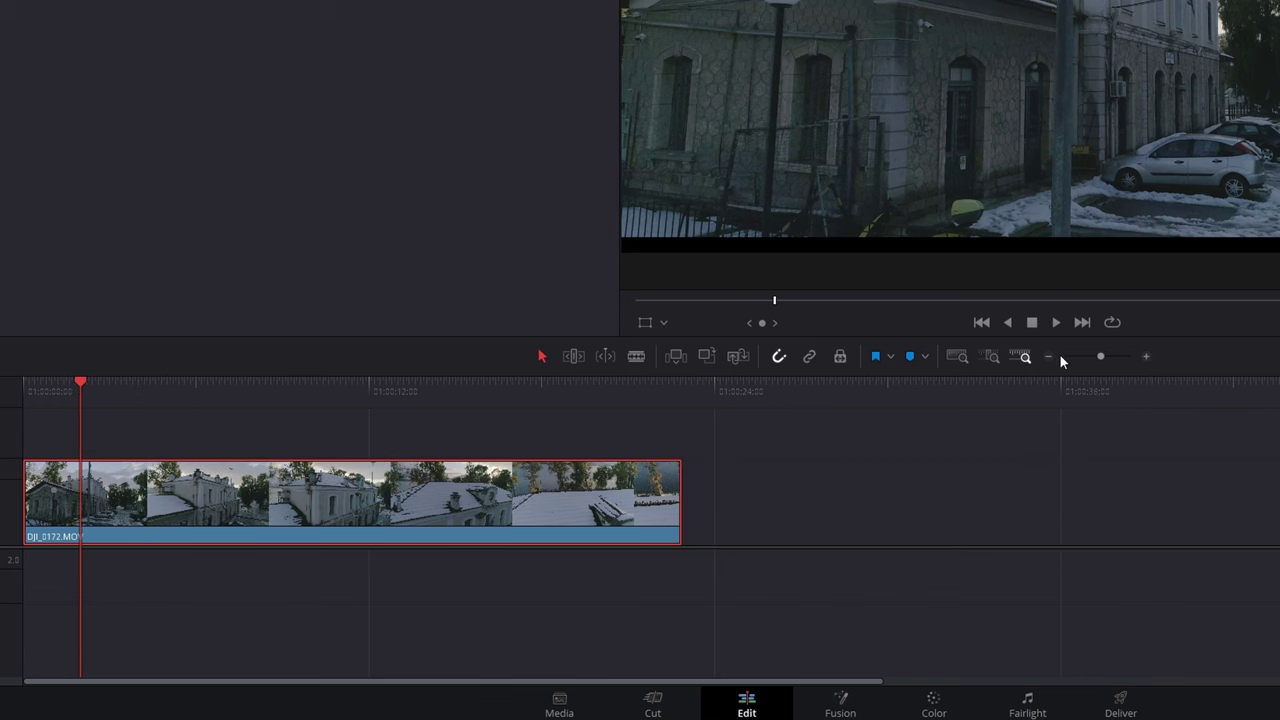
left_click(1146, 357)
left_click_drag(1105, 357, 1104, 363)
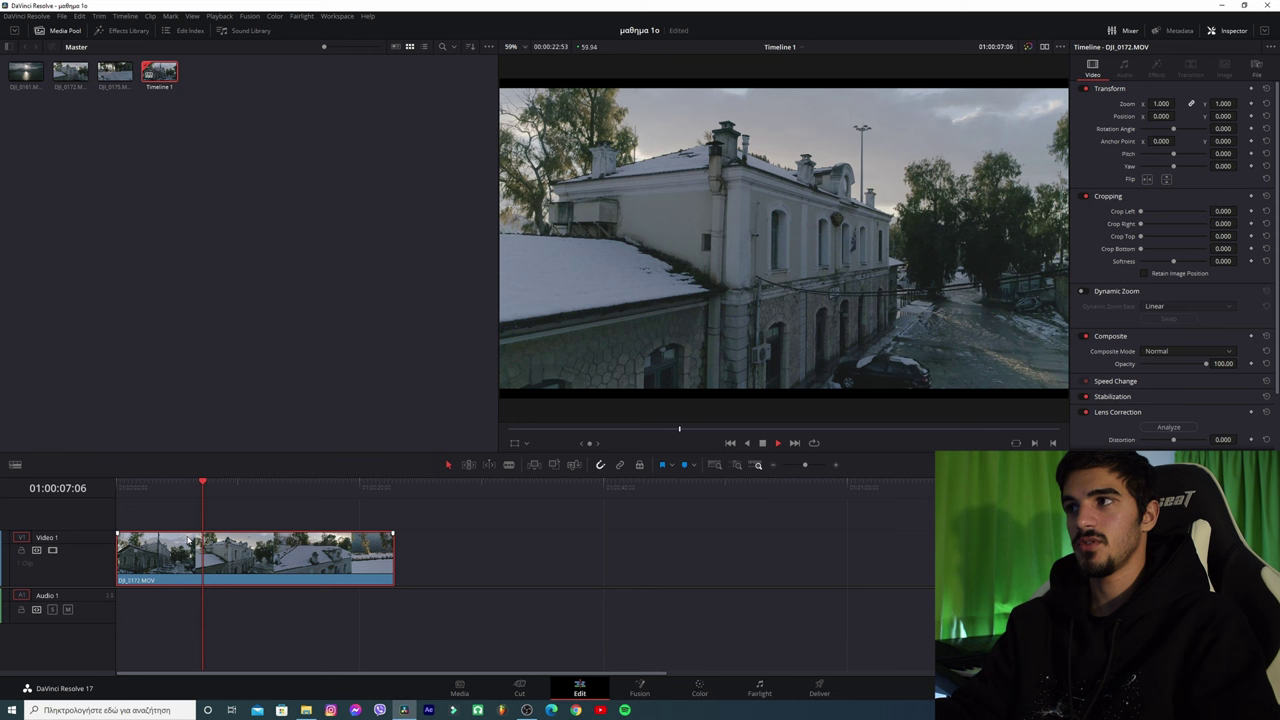
Step: Trim about 8 seconds off DJI_0172's start and slide it to the timeline beginning
key("space")
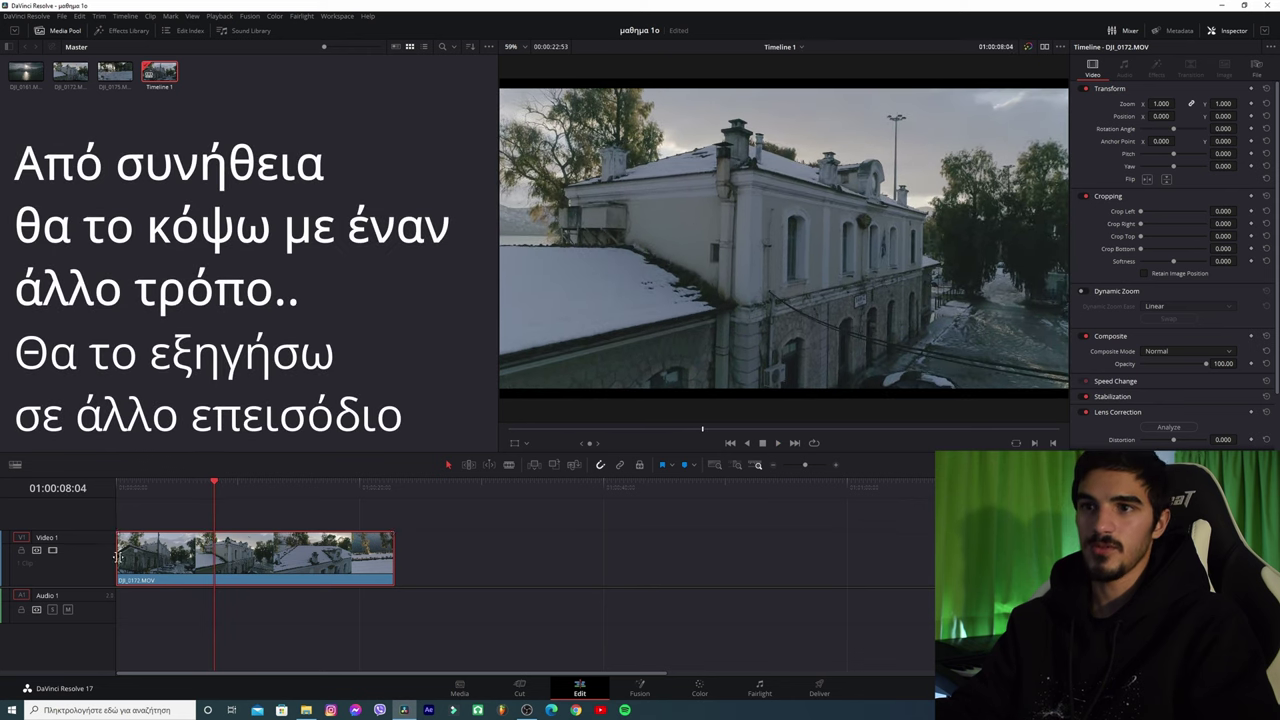
left_click_drag(121, 556, 214, 558)
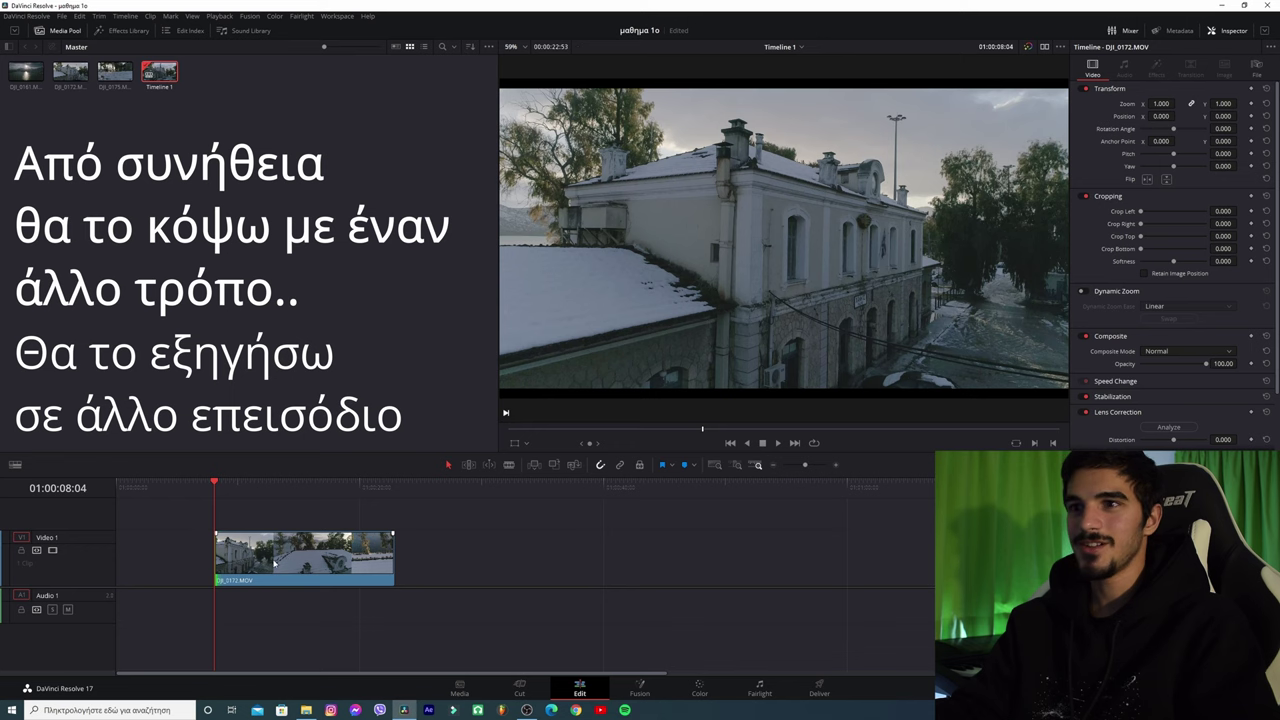
mouse_move(311, 566)
left_mouse_down()
mouse_move(213, 566)
mouse_move(258, 569)
left_mouse_up()
key("Home")
key("space")
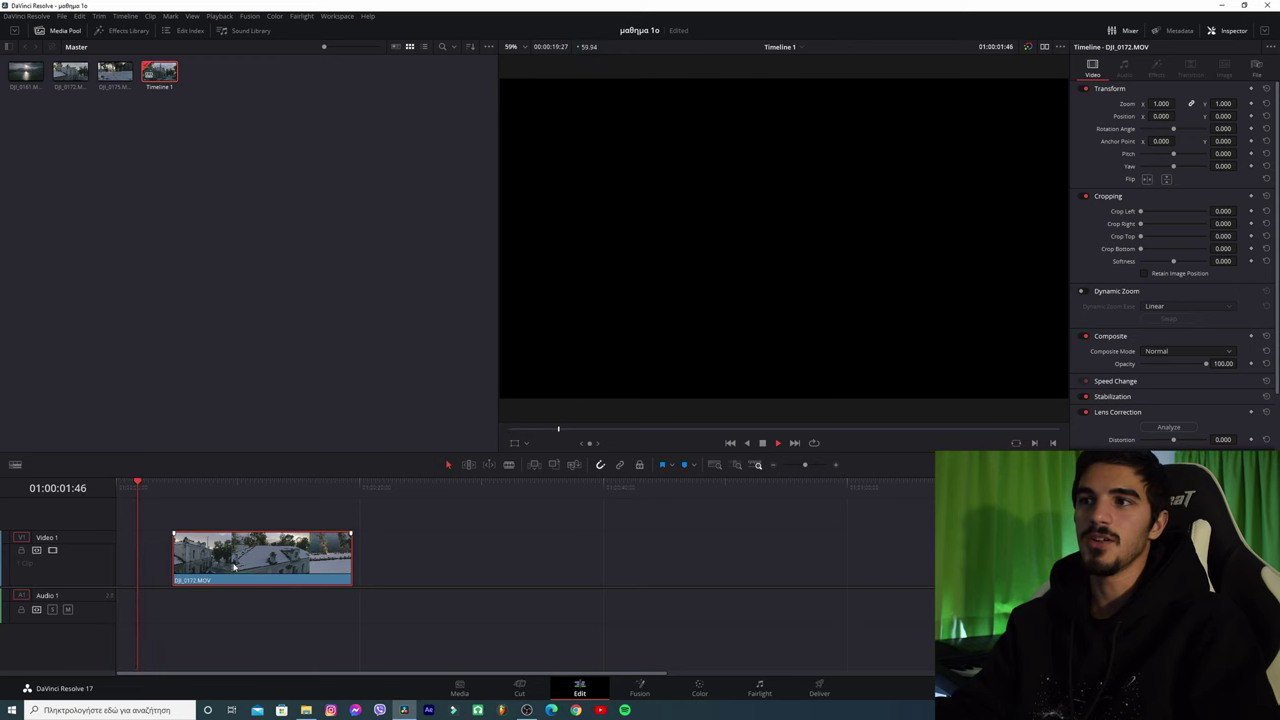
left_click_drag(241, 566, 148, 557)
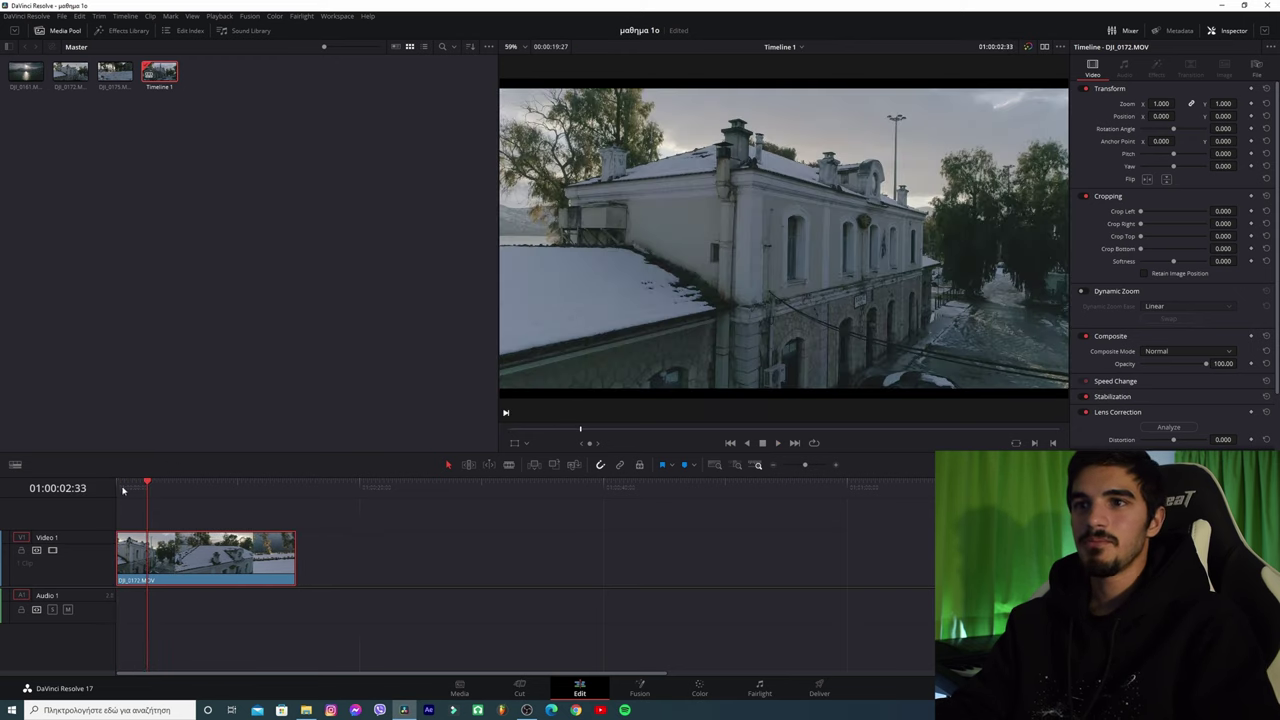
key("Home")
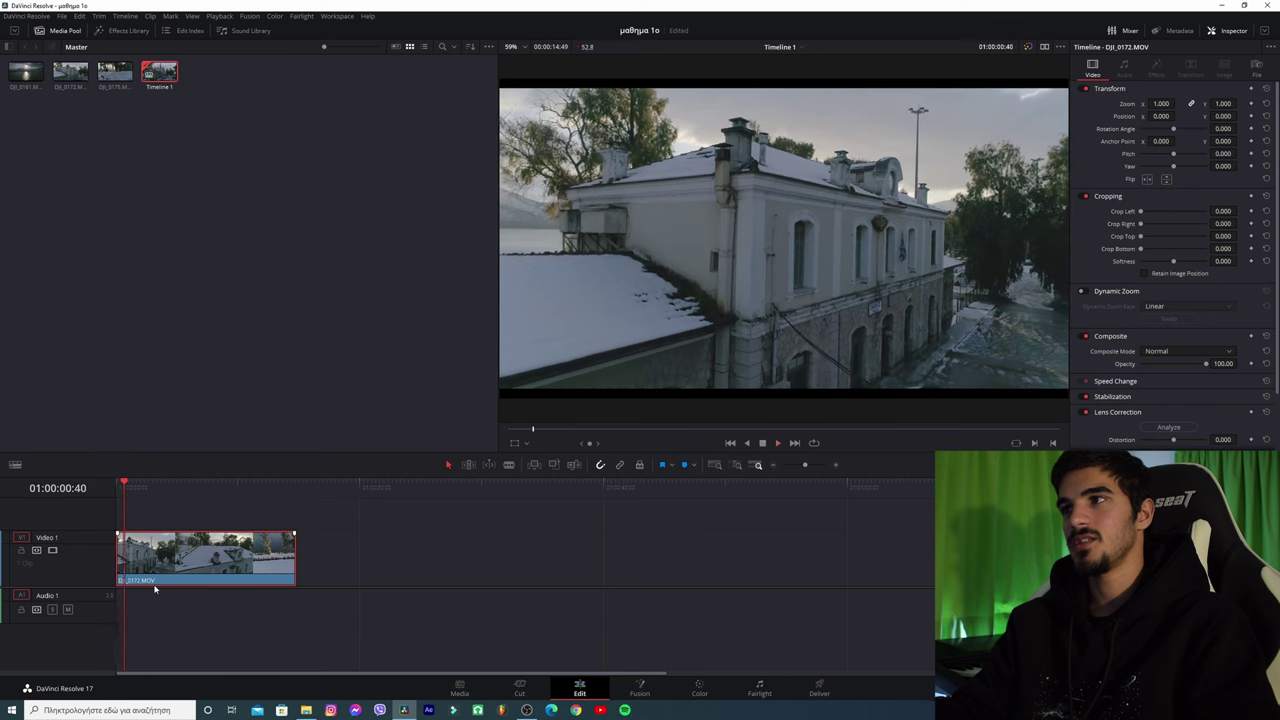
key("space")
key("space")
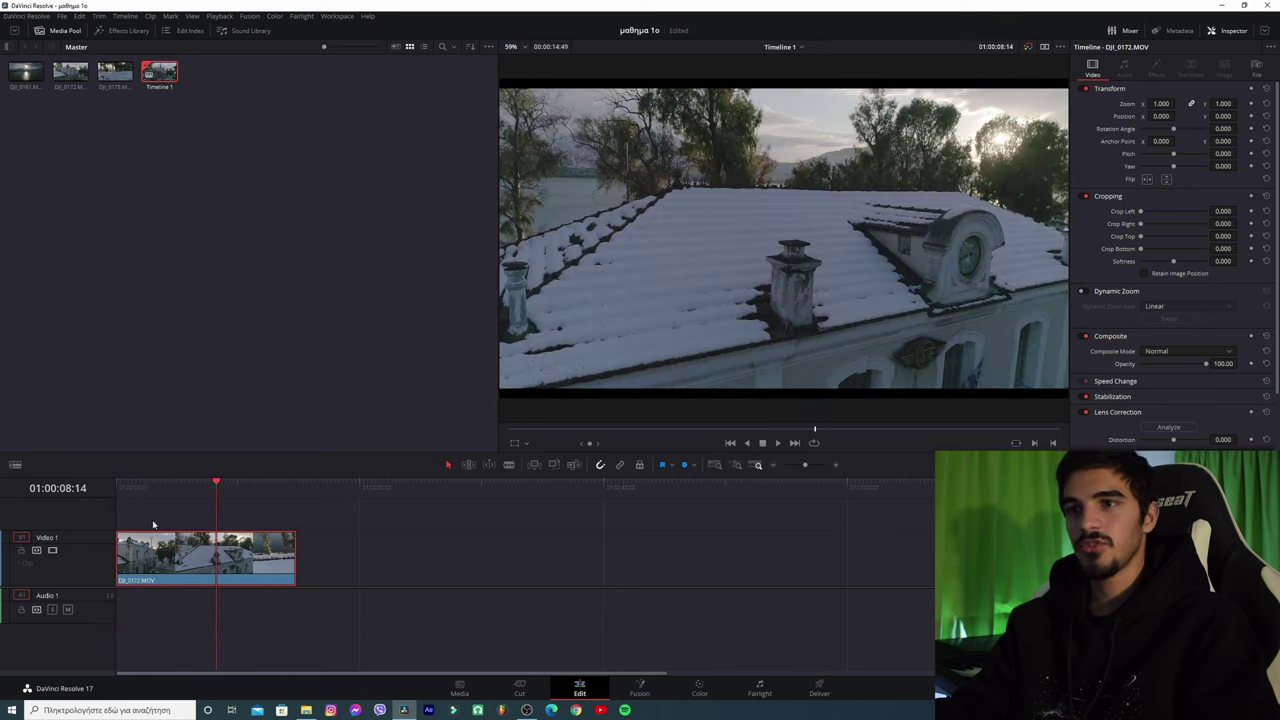
key("space")
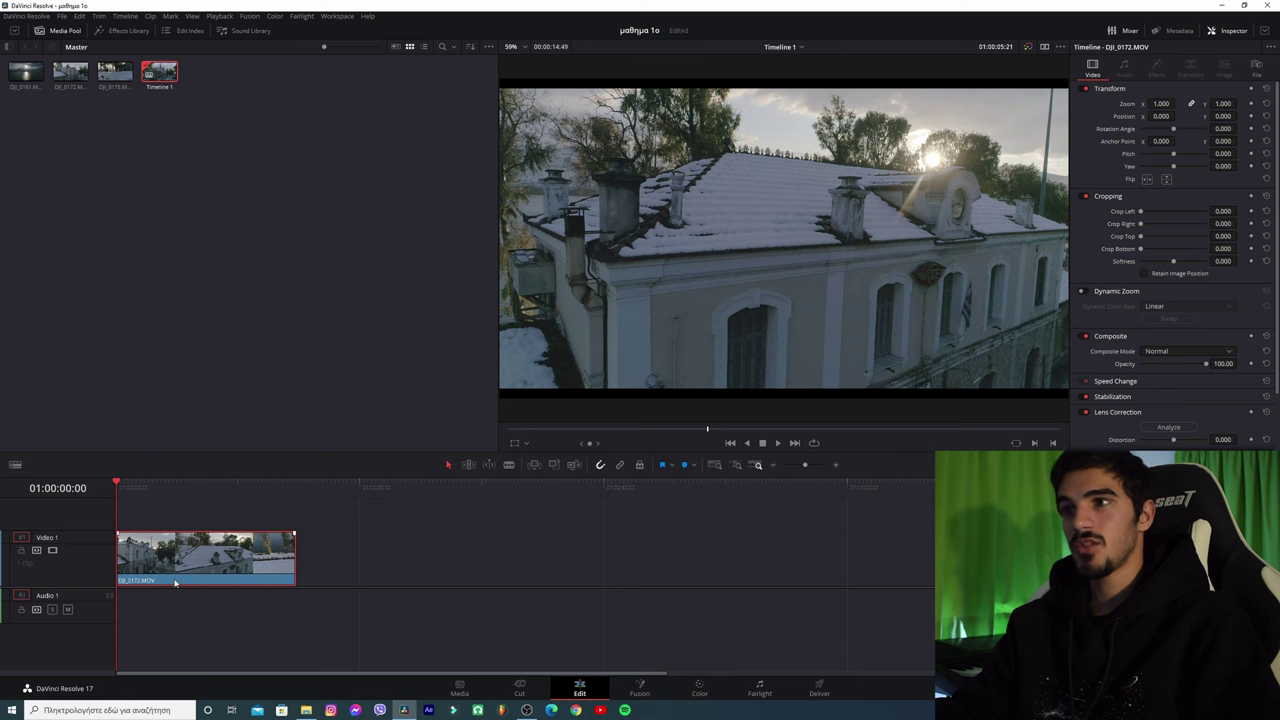
key("j")
key("Home")
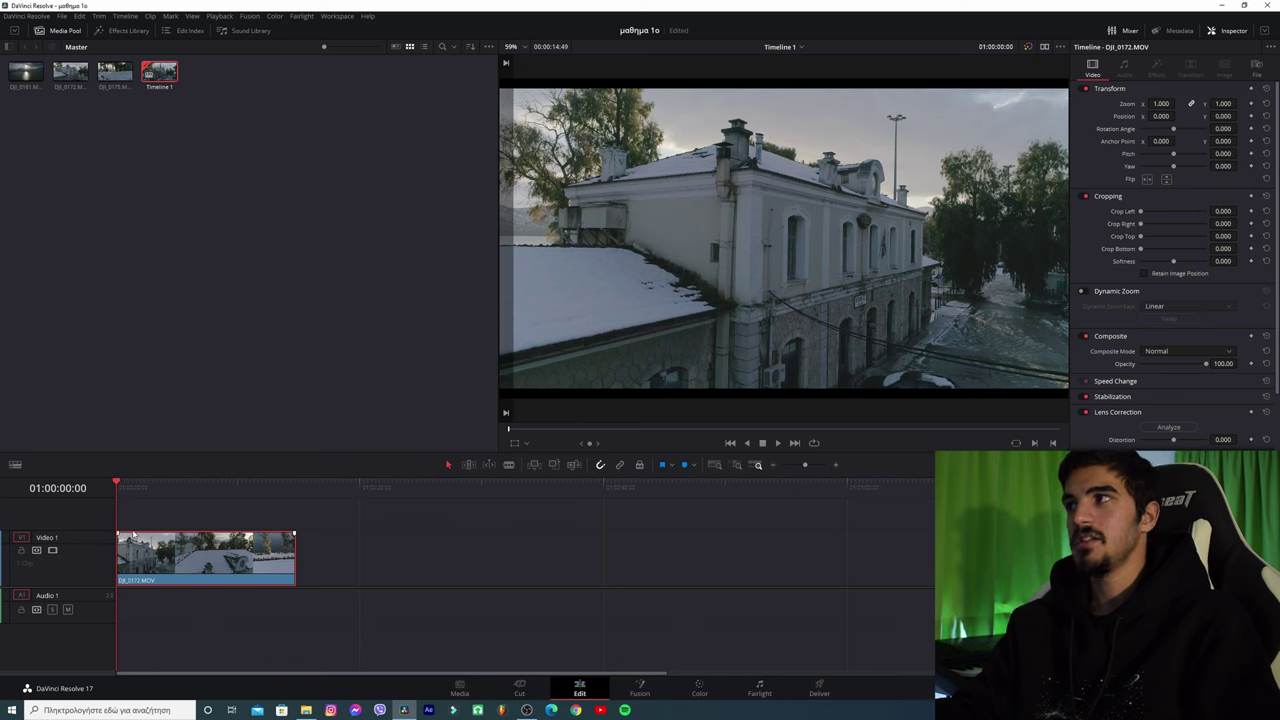
key("space")
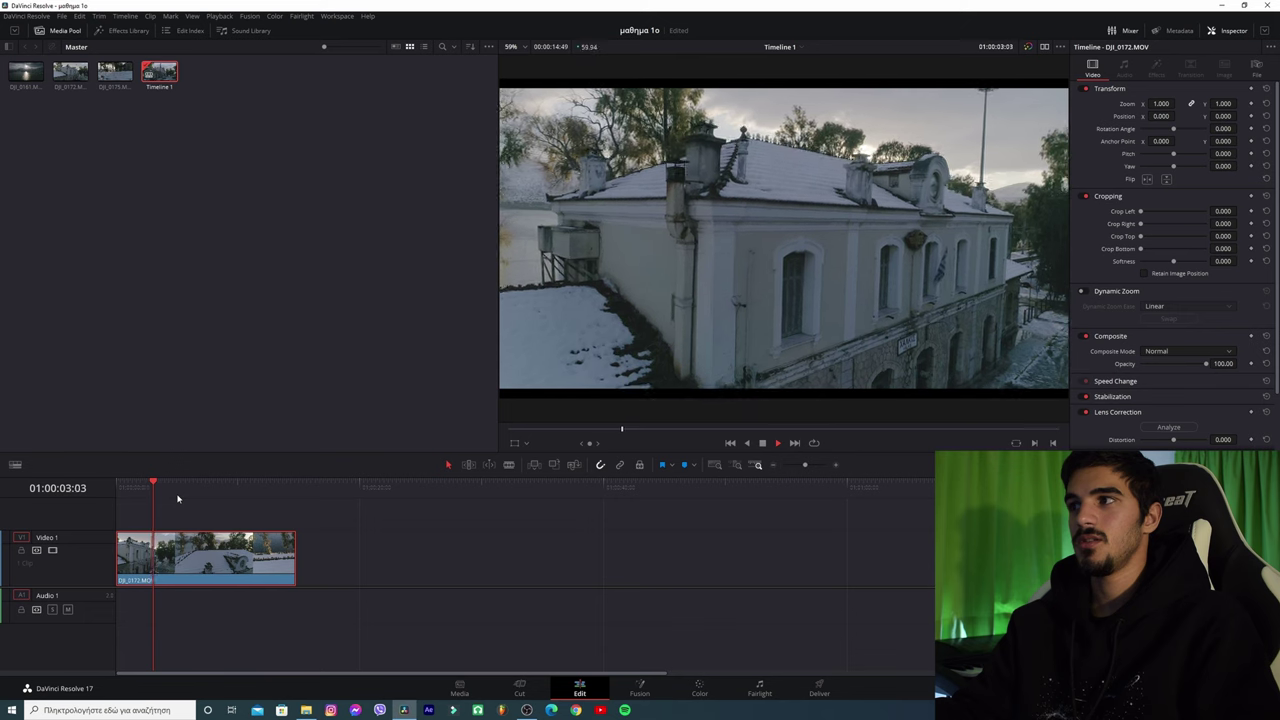
key("space")
key("Home")
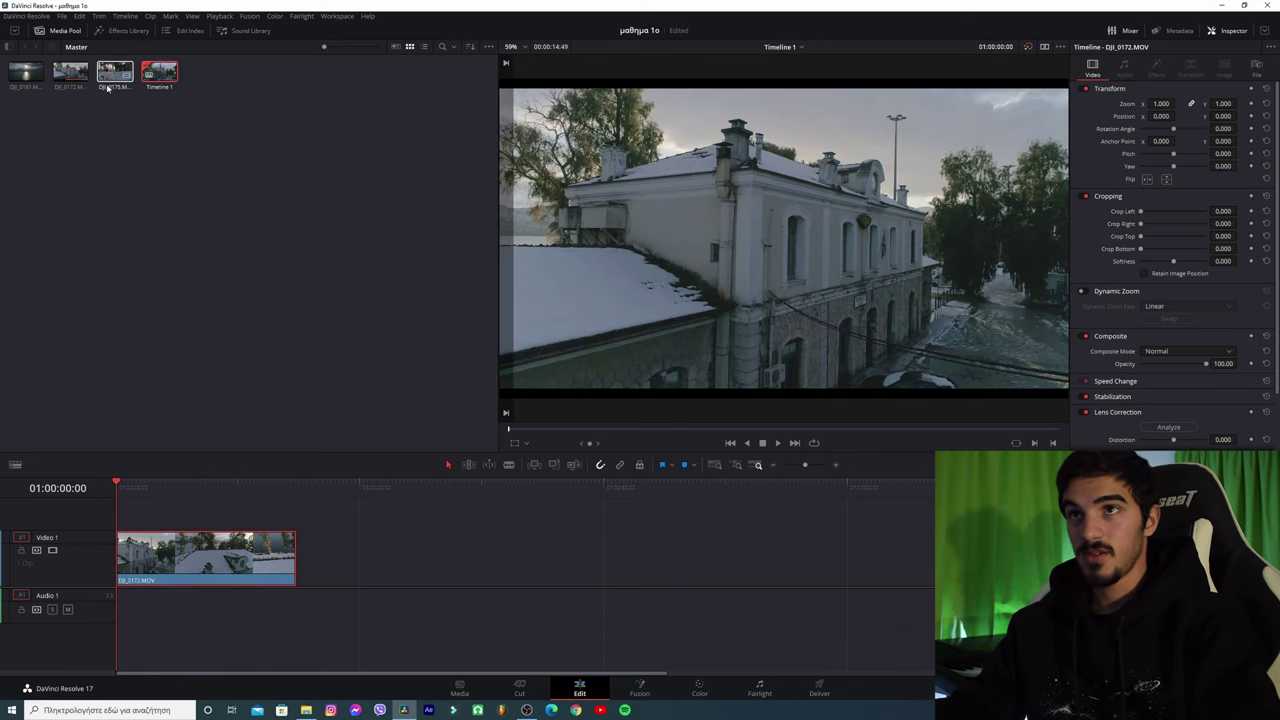
Step: Run Generate Proxy Media on DJI_0172.MOV from its Media Pool context menu
right_click(77, 77)
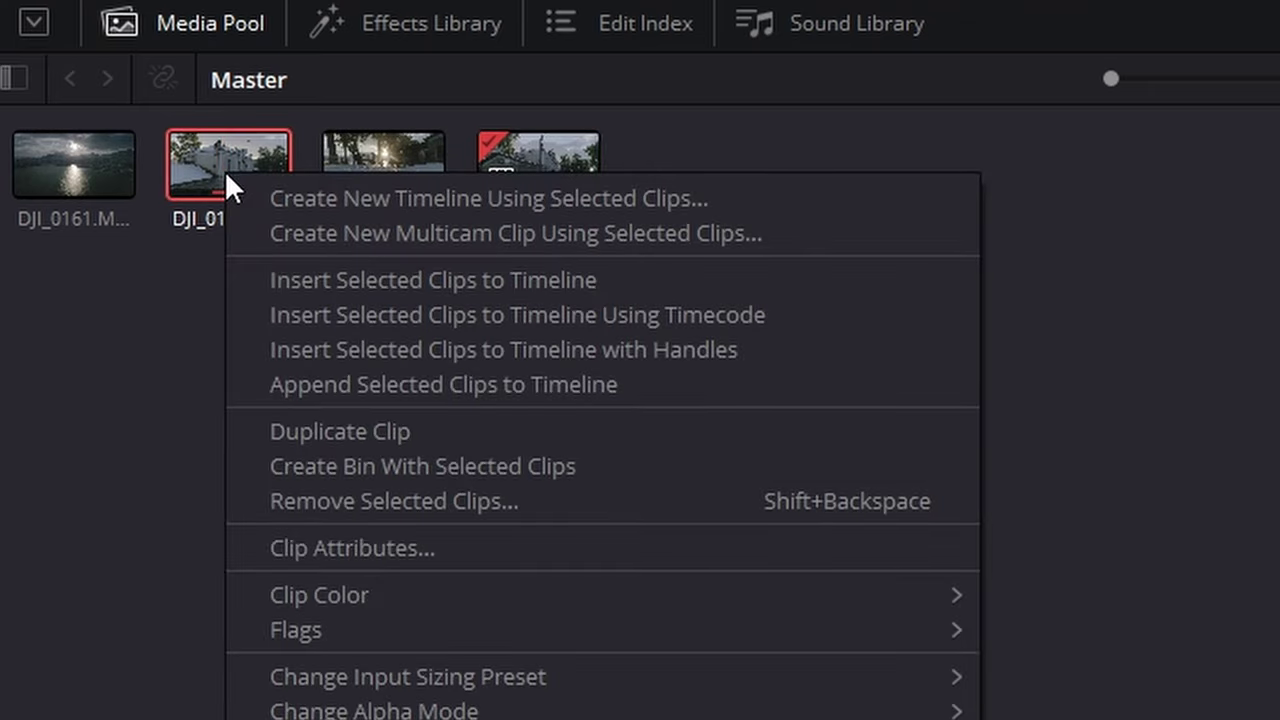
mouse_move(125, 245)
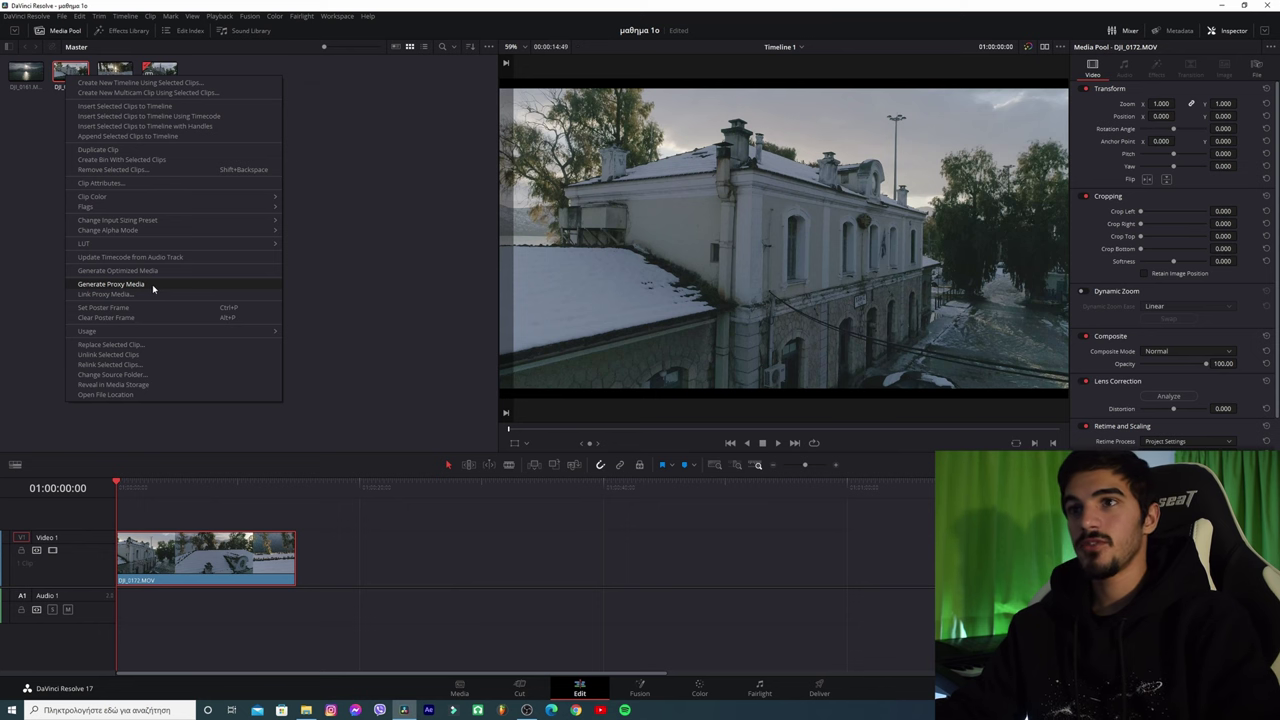
left_click(152, 285)
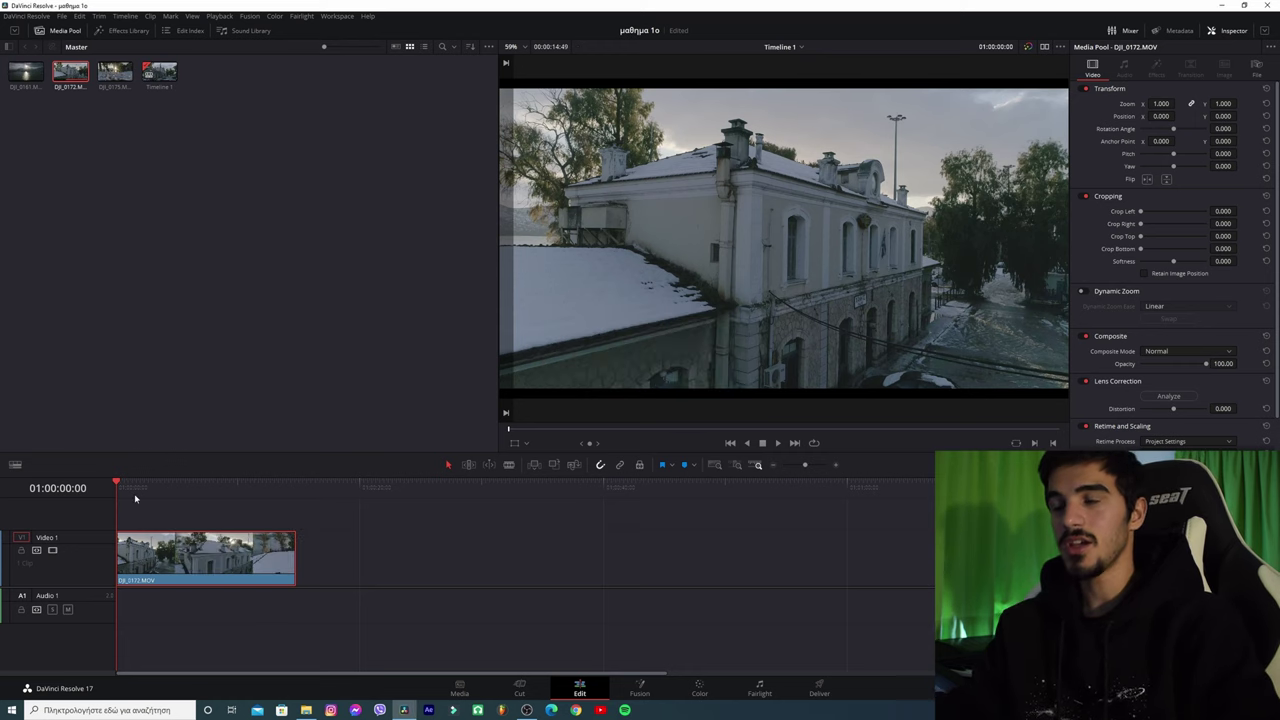
key("space")
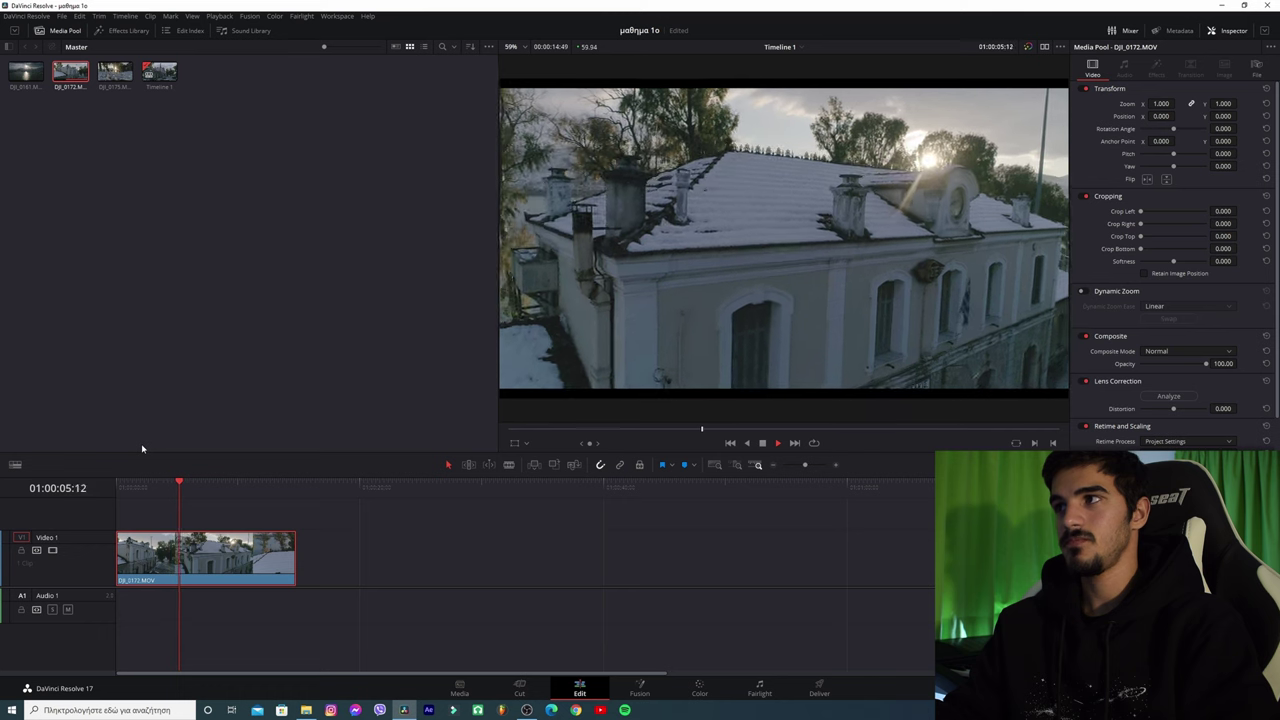
key("space")
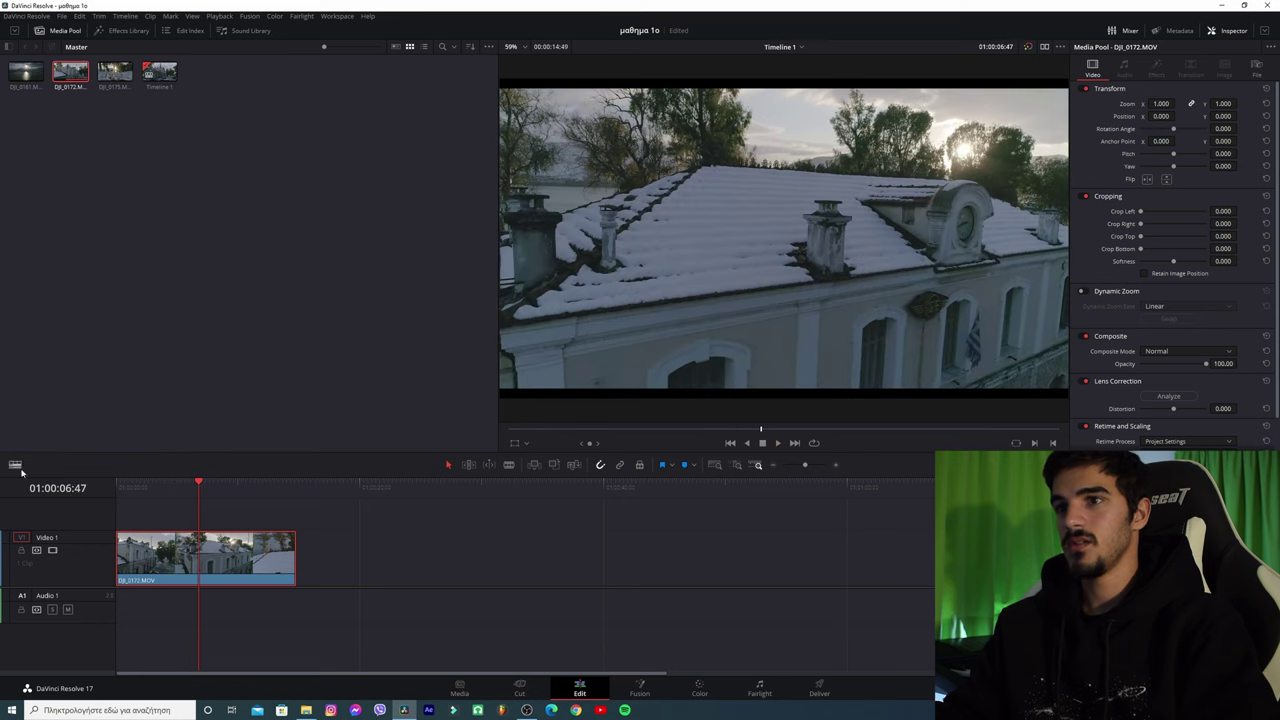
left_click_drag(203, 490, 115, 496)
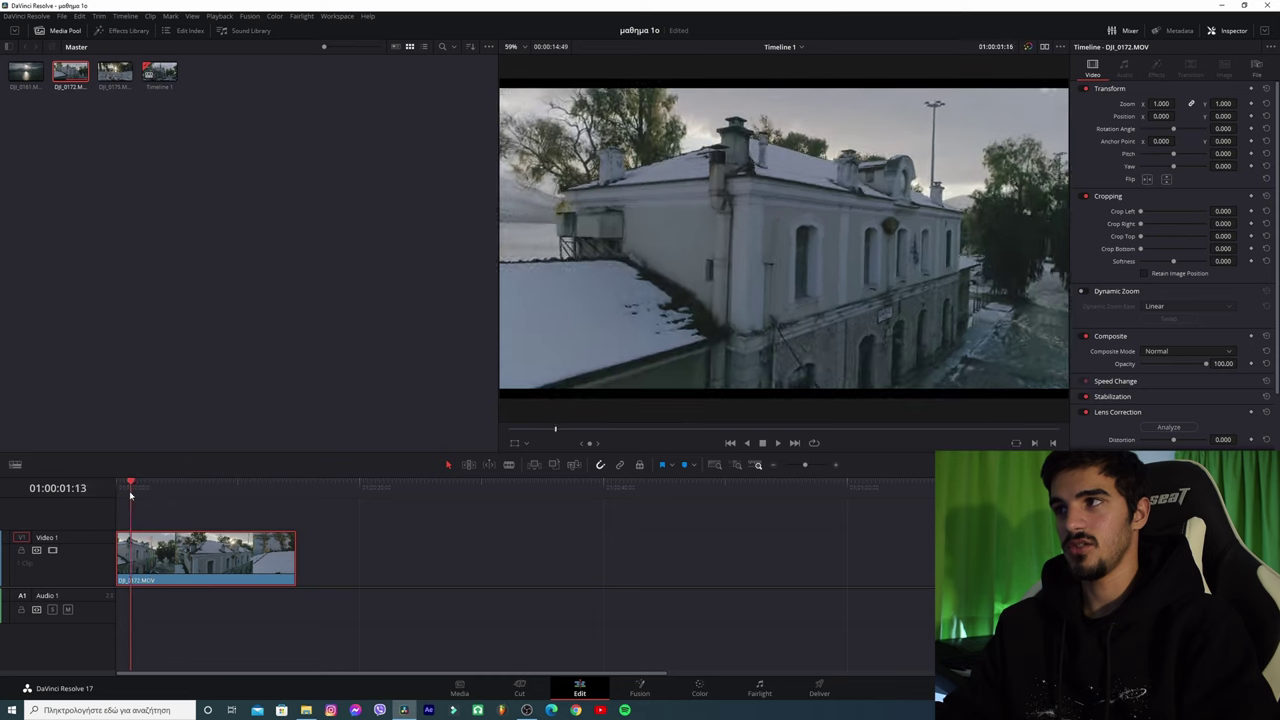
key("space")
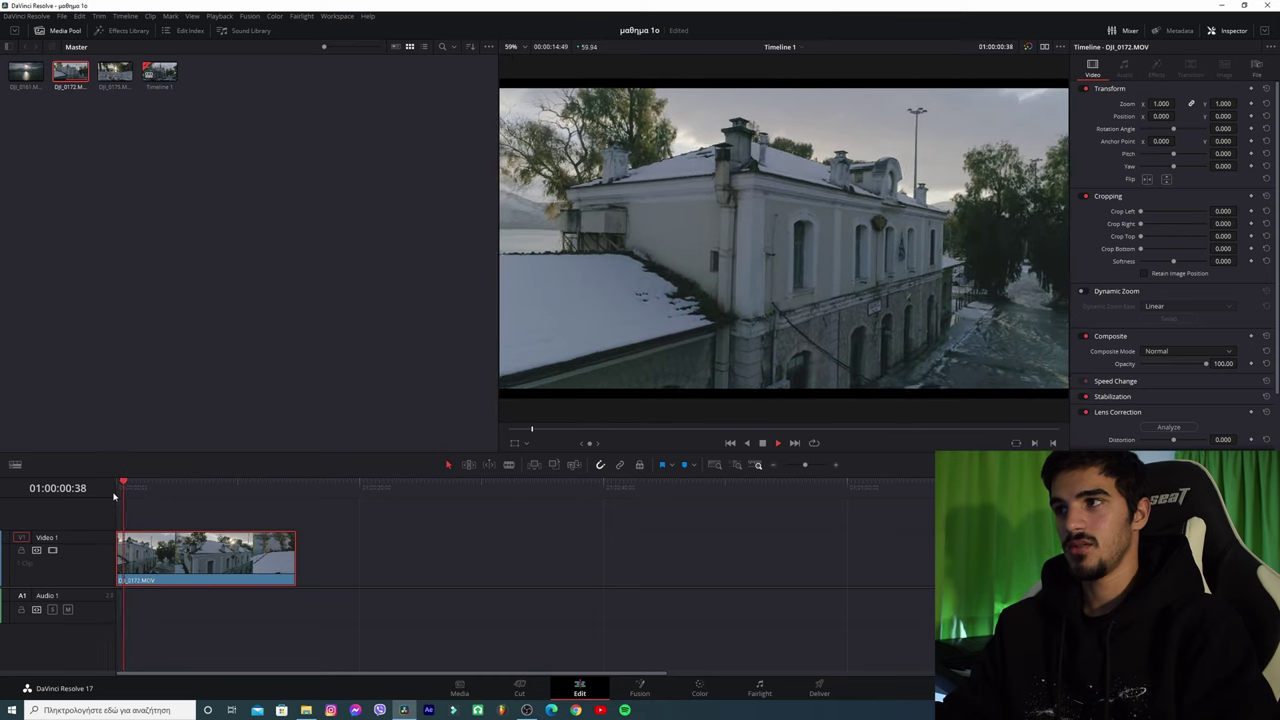
left_click_drag(135, 485, 67, 483)
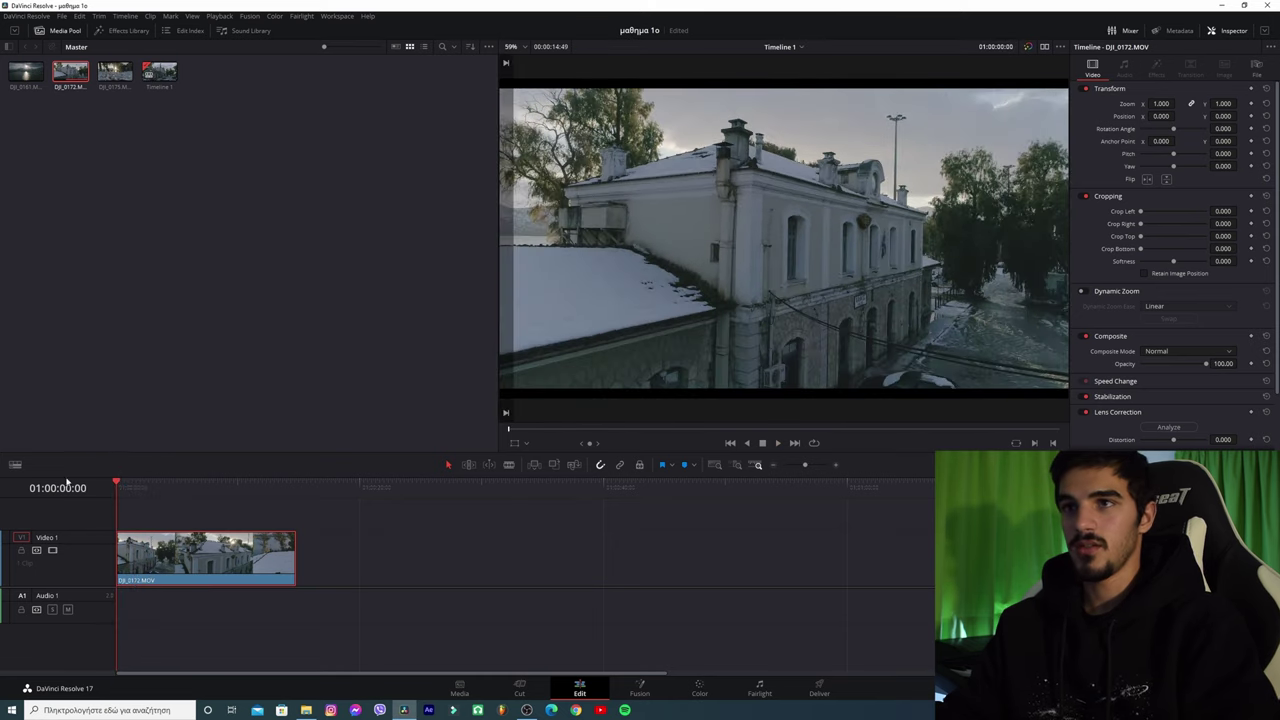
Step: Run Generate Proxy Media on DJI_0175 from its Media Pool context menu
right_click(113, 77)
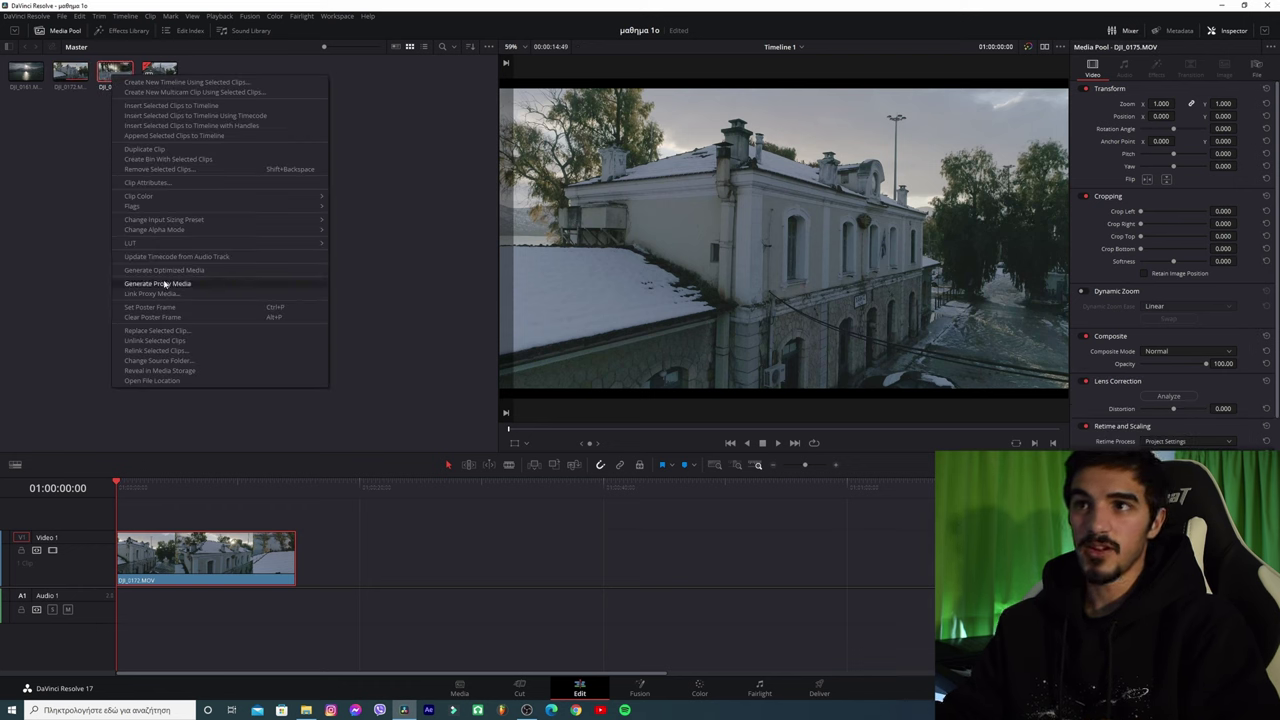
left_click(160, 284)
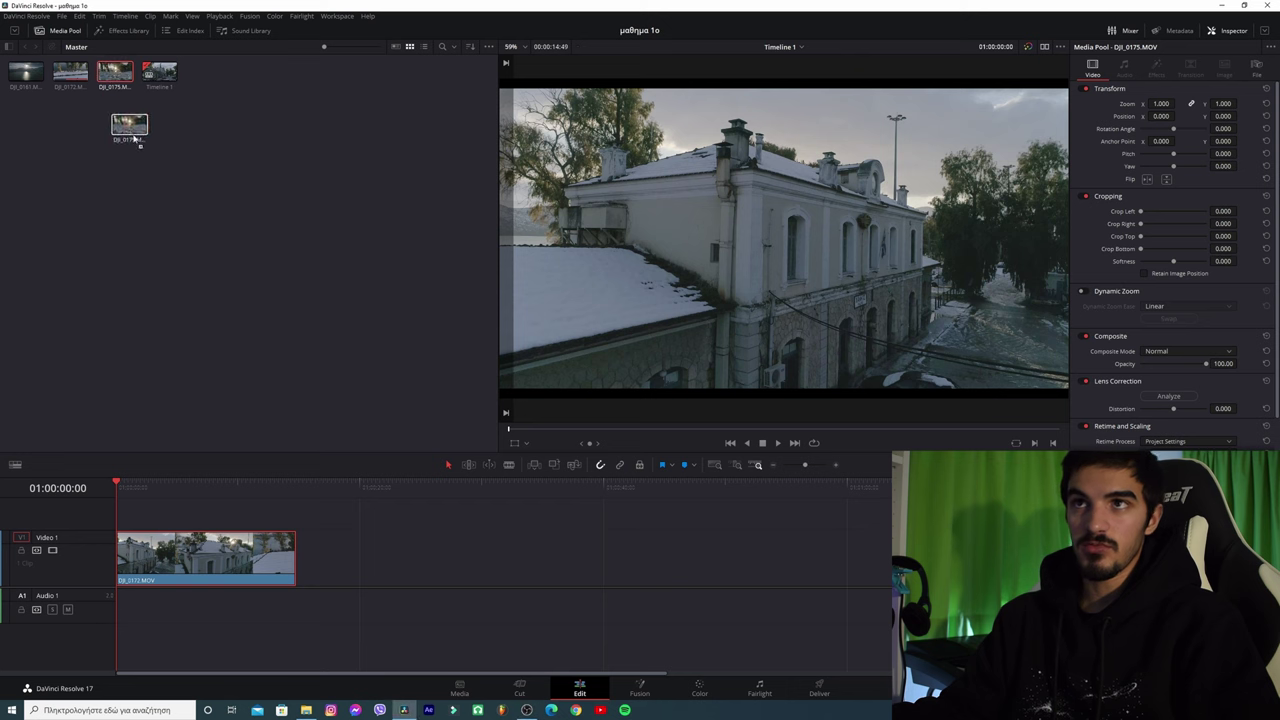
Step: Append DJI_0175 after DJI_0172 on V1, then split DJI_0172 at 01:00:06:38 and delete its remainder
left_click_drag(135, 140, 315, 565)
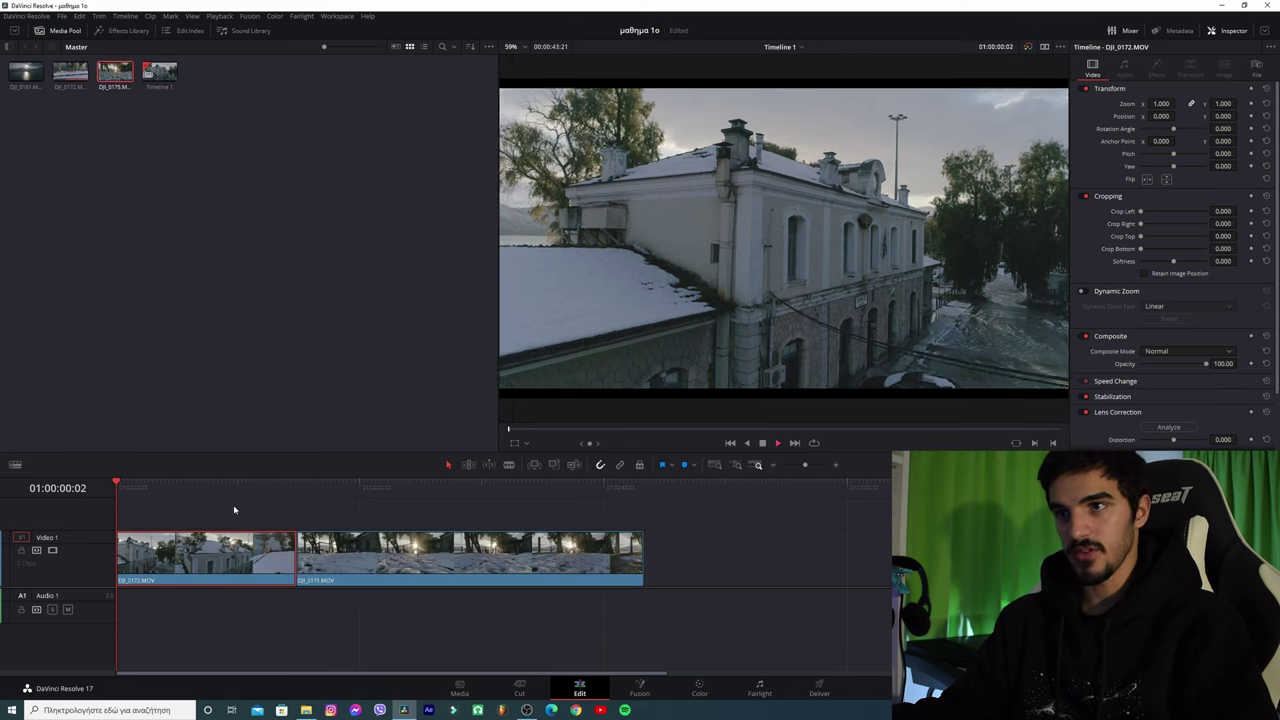
left_click_drag(229, 489, 198, 510)
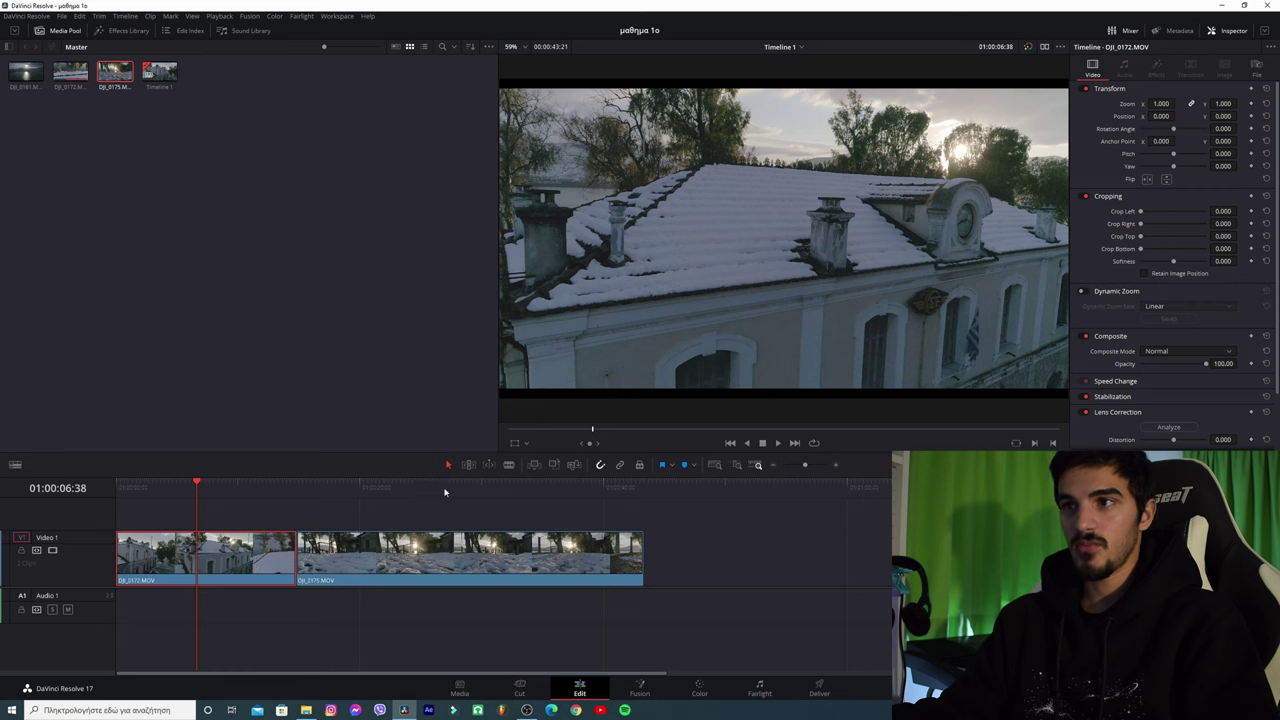
key("b")
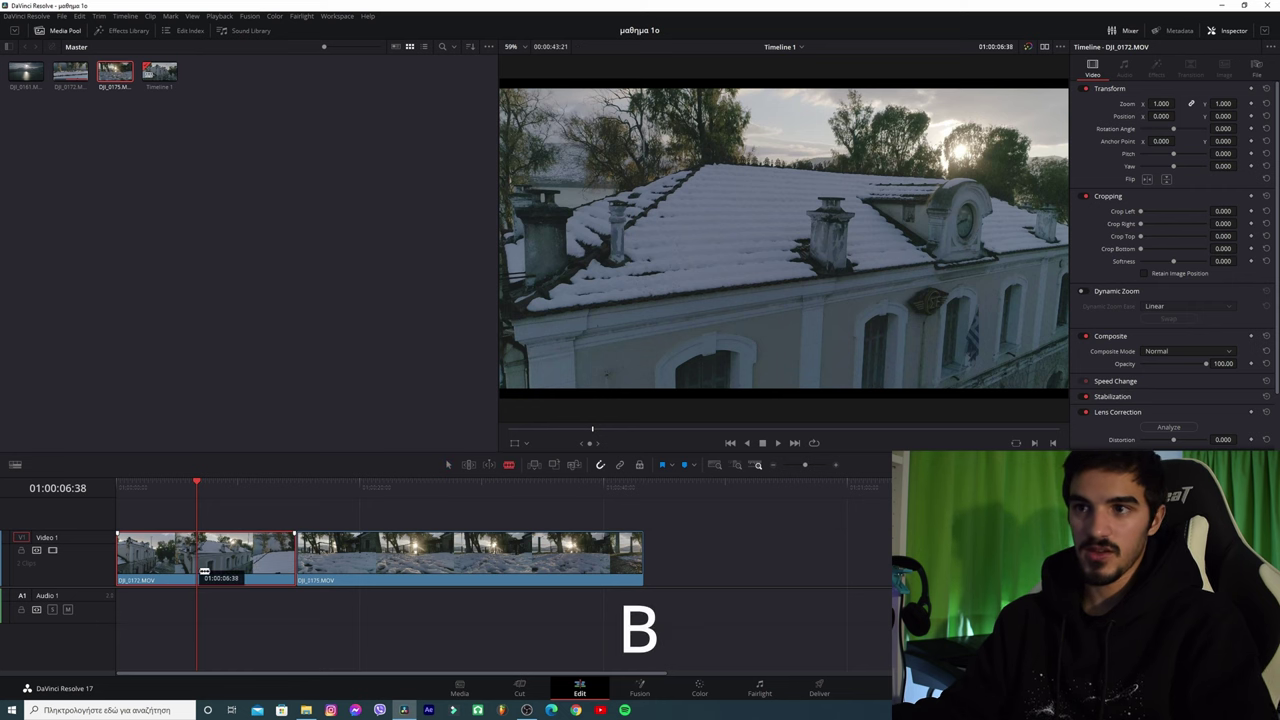
left_click(204, 569)
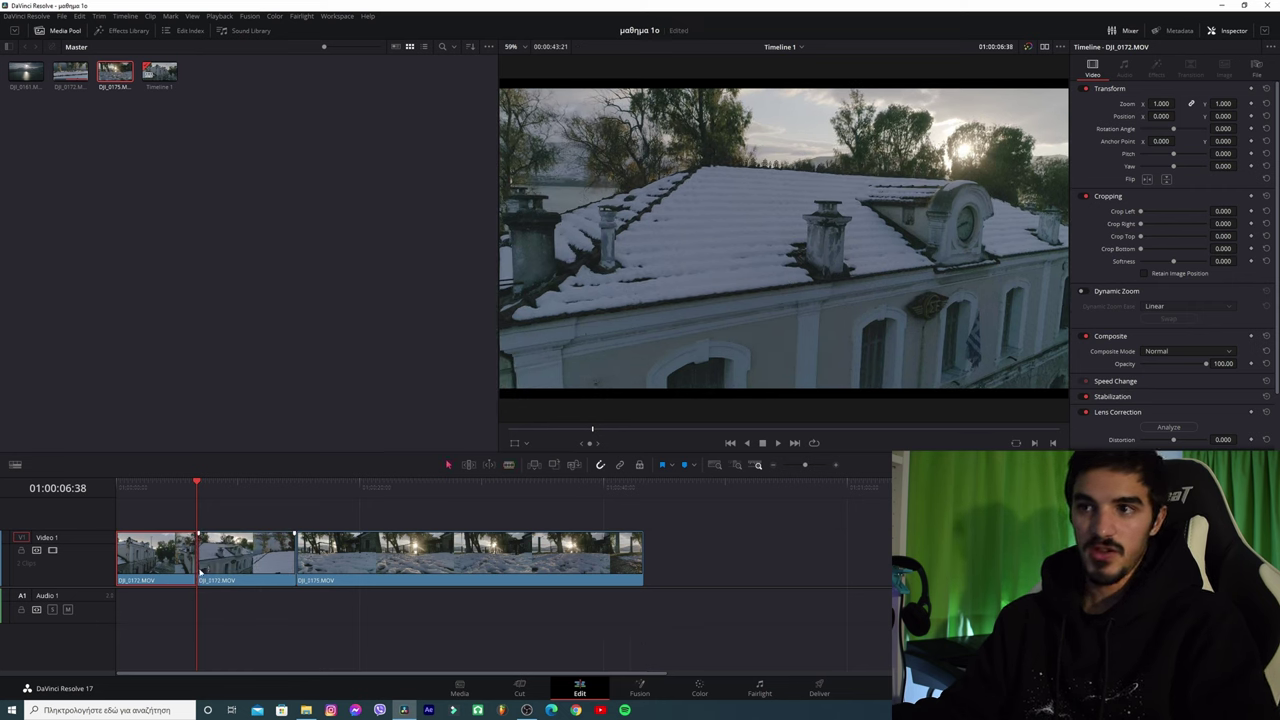
key("ctrl+z")
key("ctrl+b")
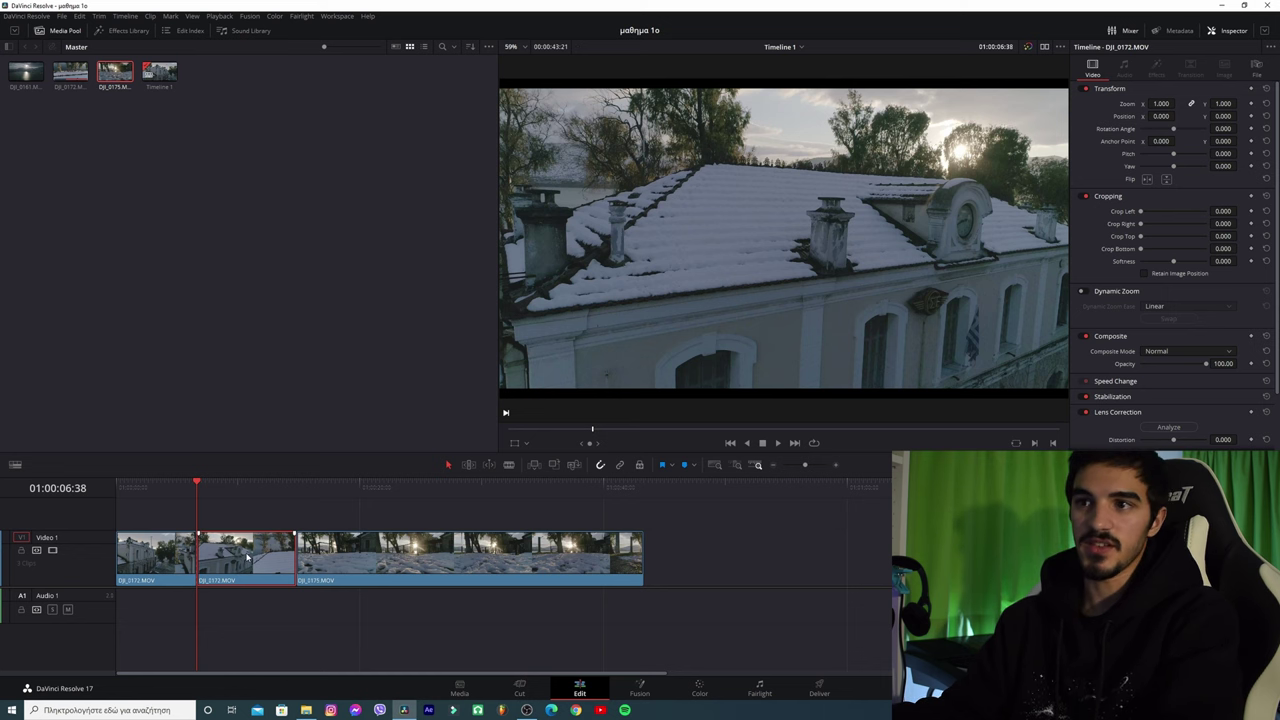
key("Delete")
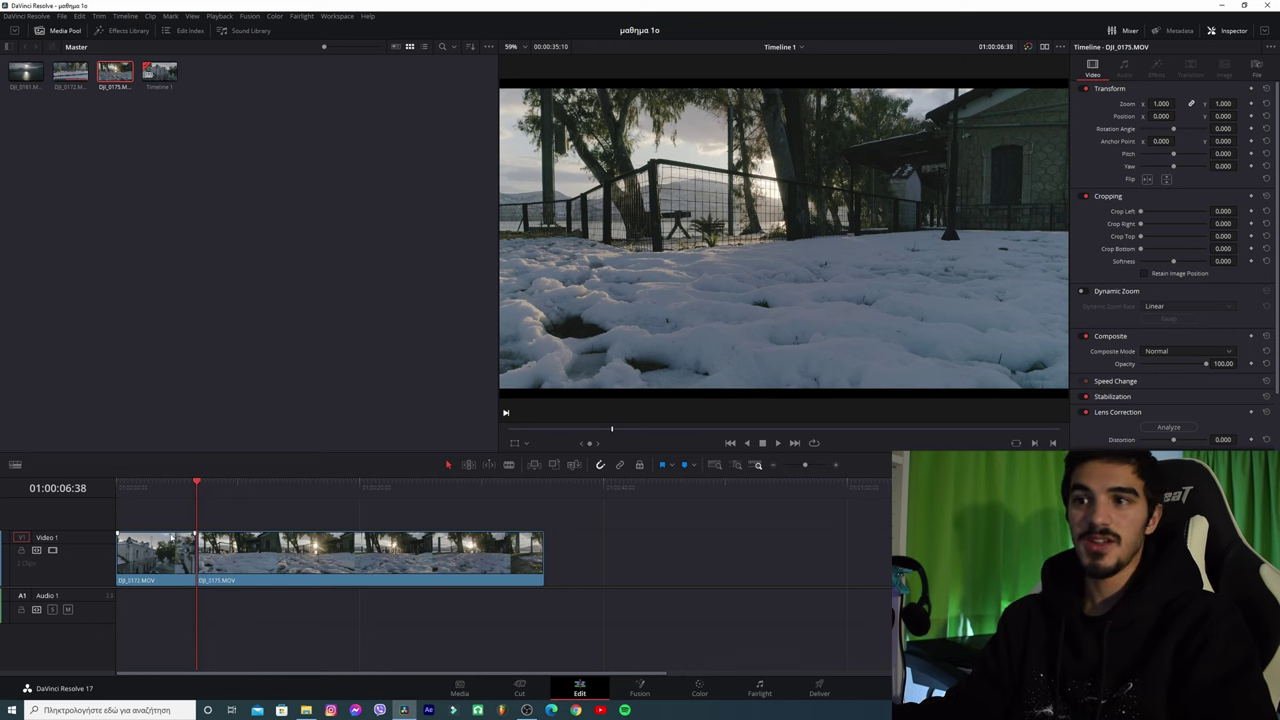
Step: Review the first cut, then split DJI_0175 and remove an unwanted section
left_click(185, 494)
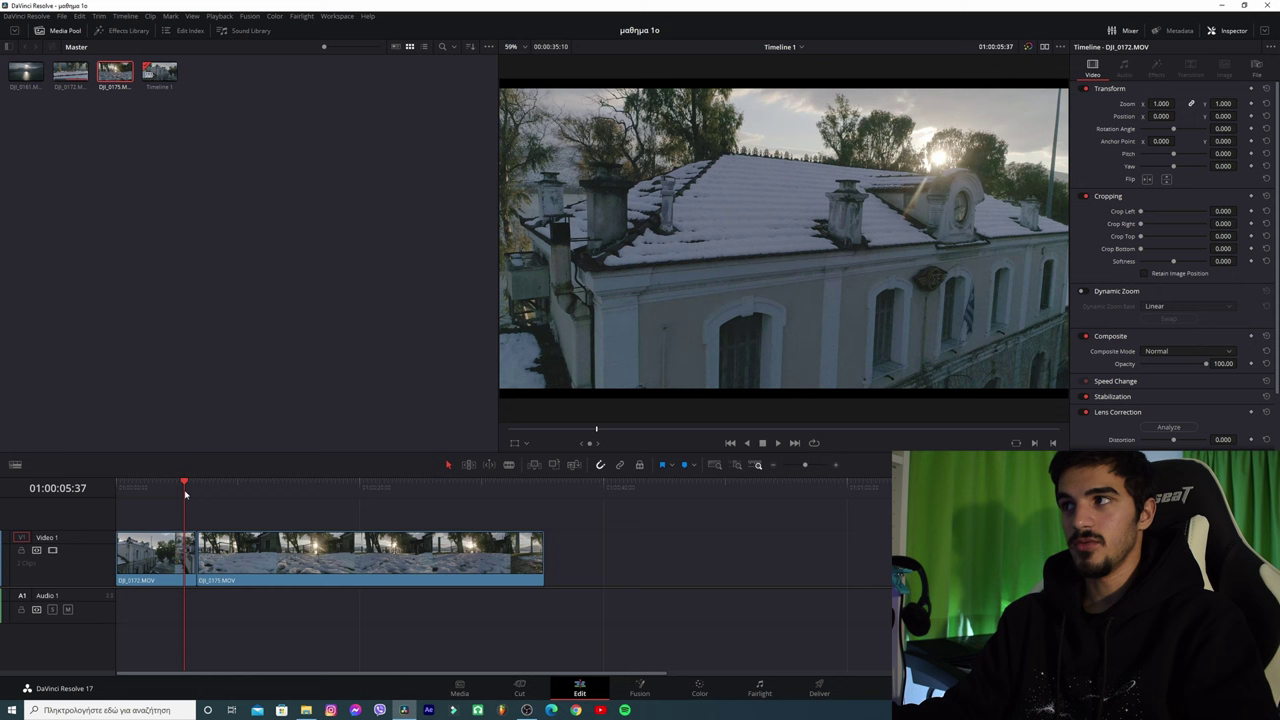
key("space")
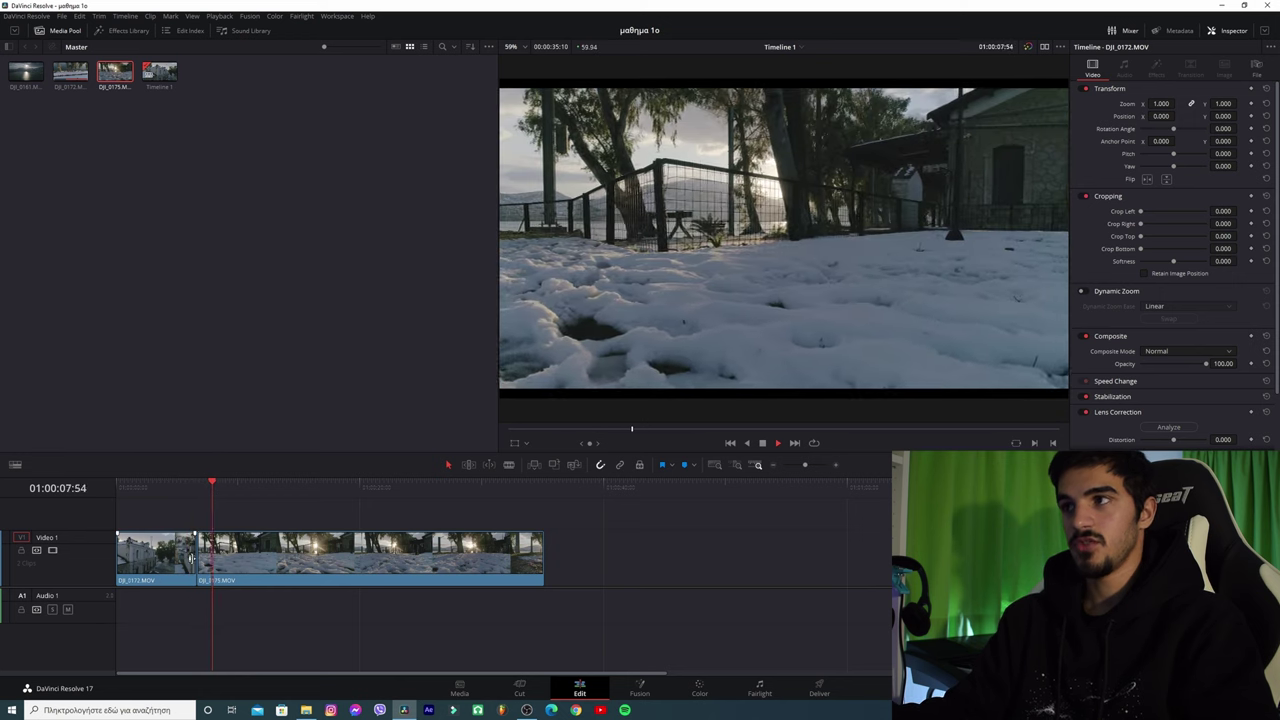
key("space")
key("ctrl+b")
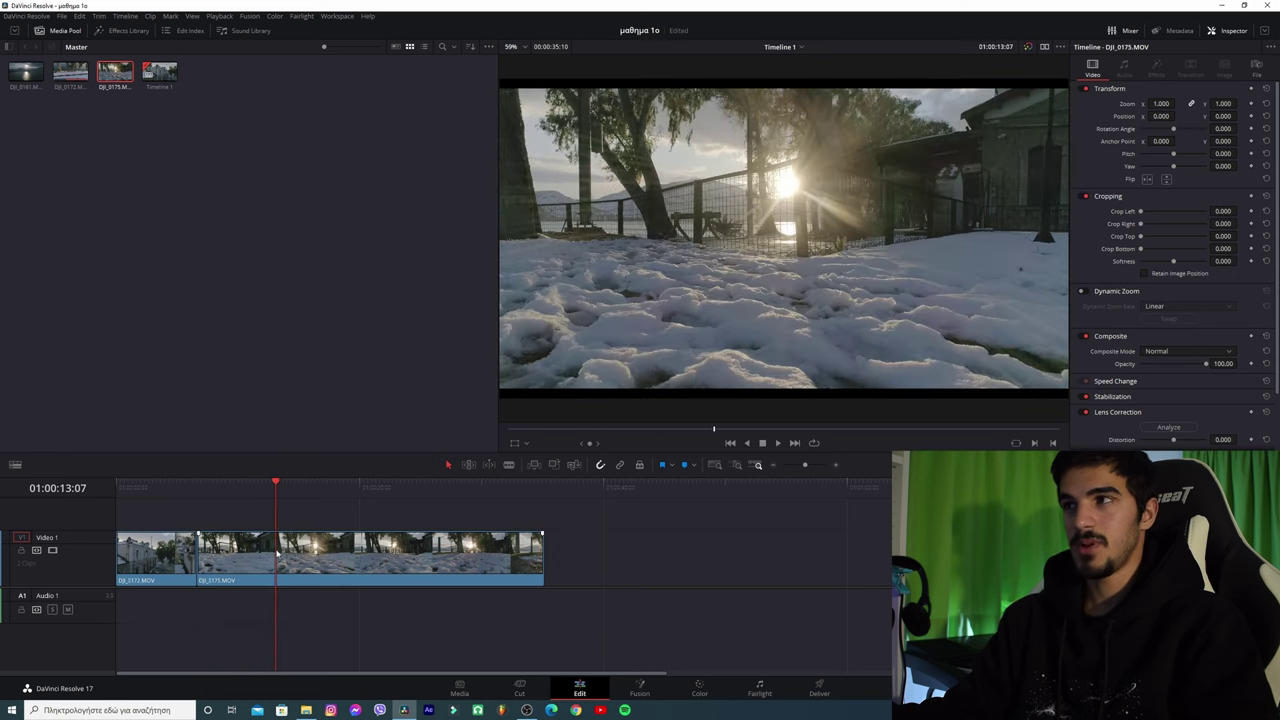
key("Left")
key("Left")
key("Left")
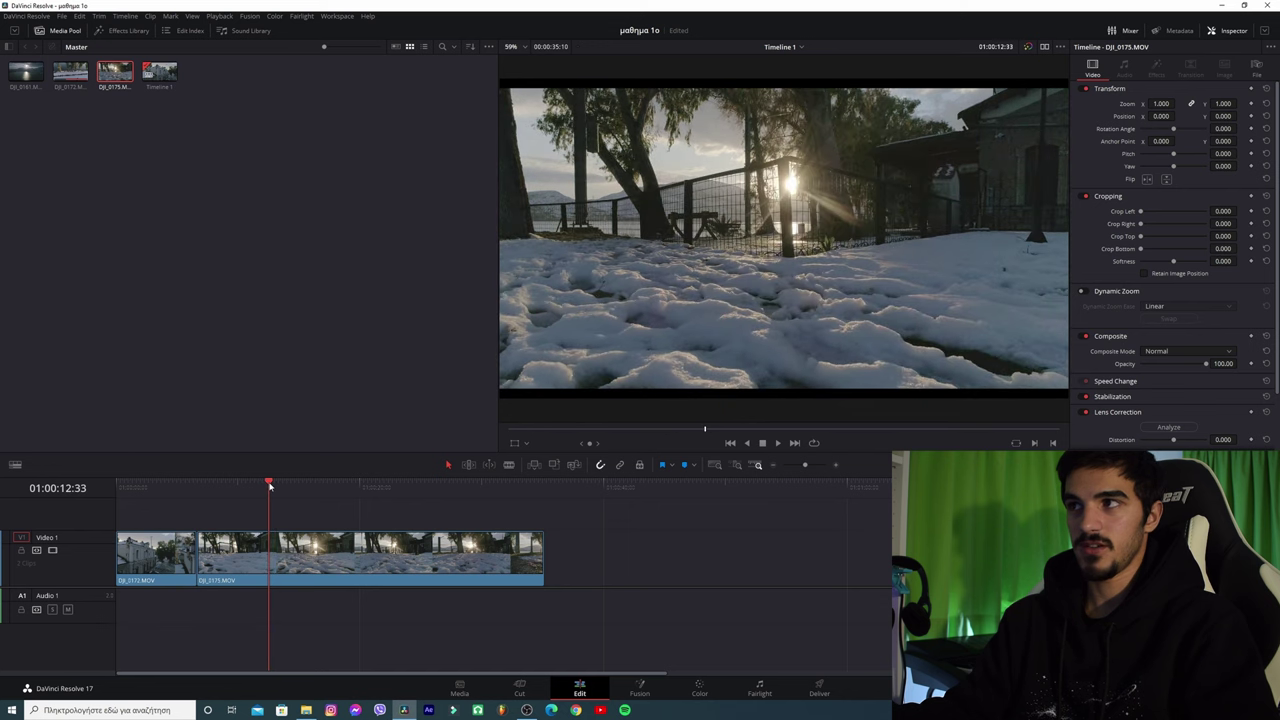
left_click_drag(268, 485, 270, 485)
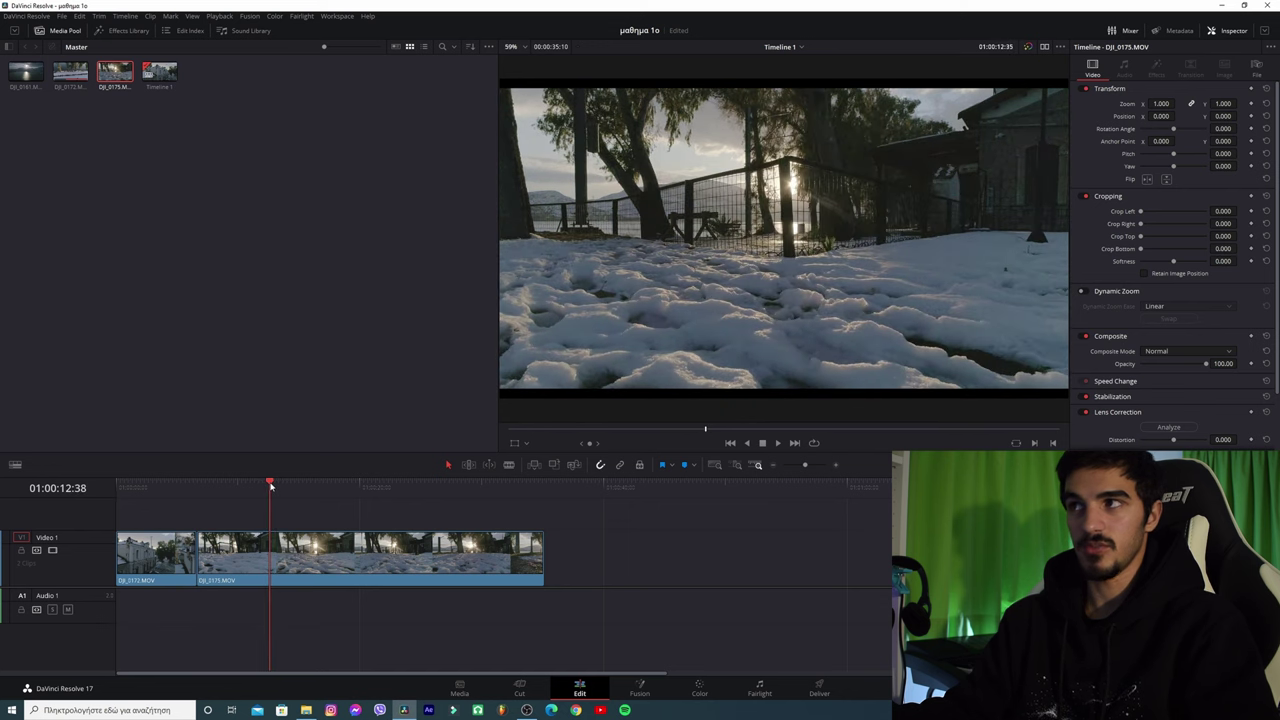
key("ctrl+b")
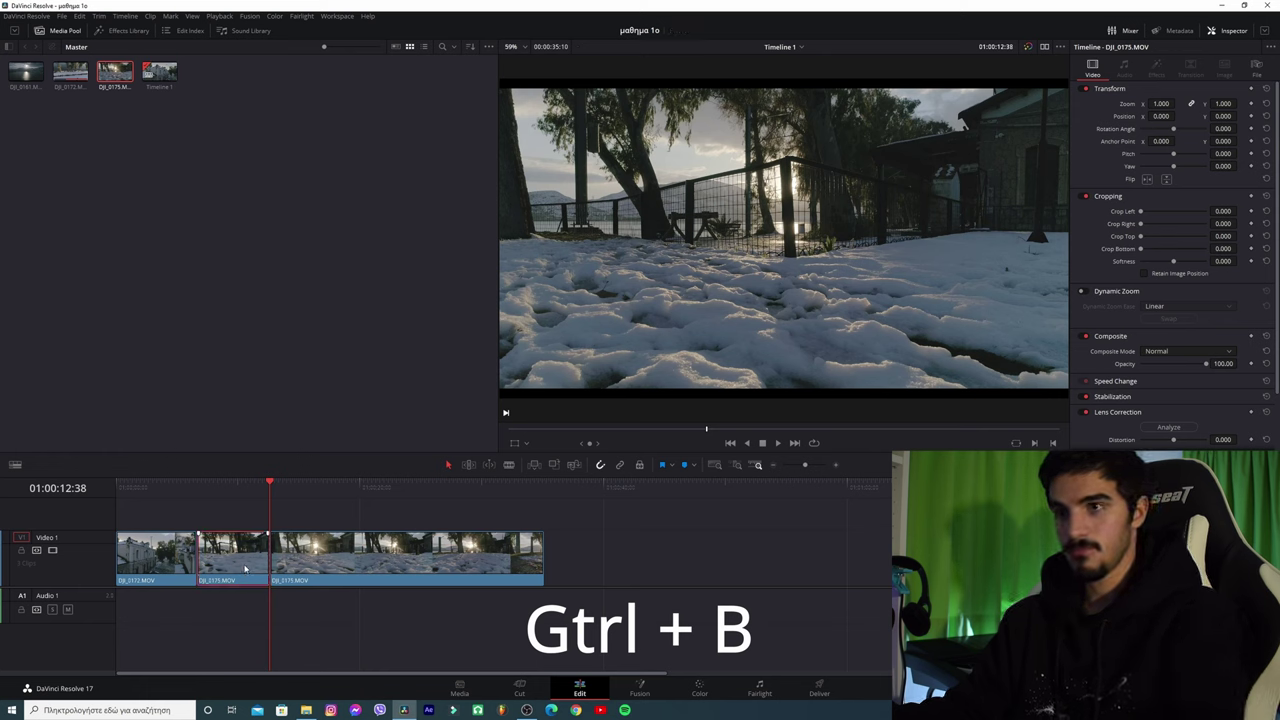
key("Delete")
Step: Cut DJI_0175's tail at 01:00:10:52 and place DJI_0161 after it on V1
key("space")
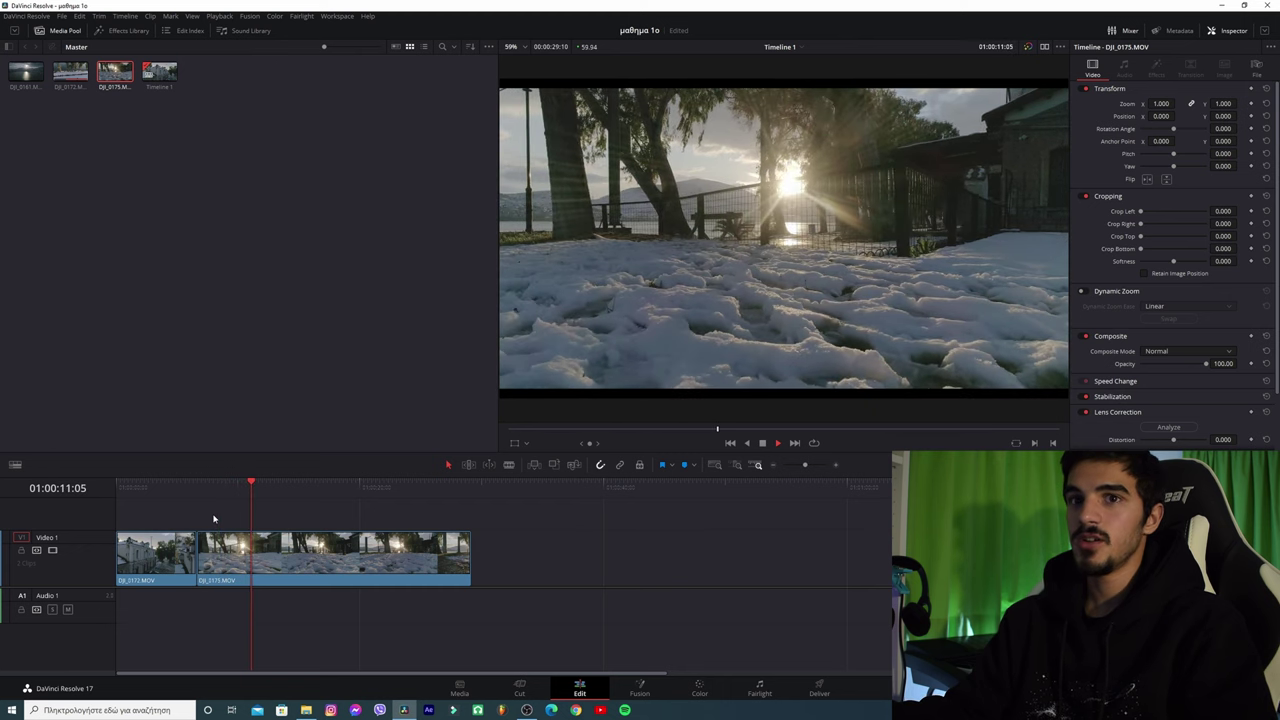
key("space")
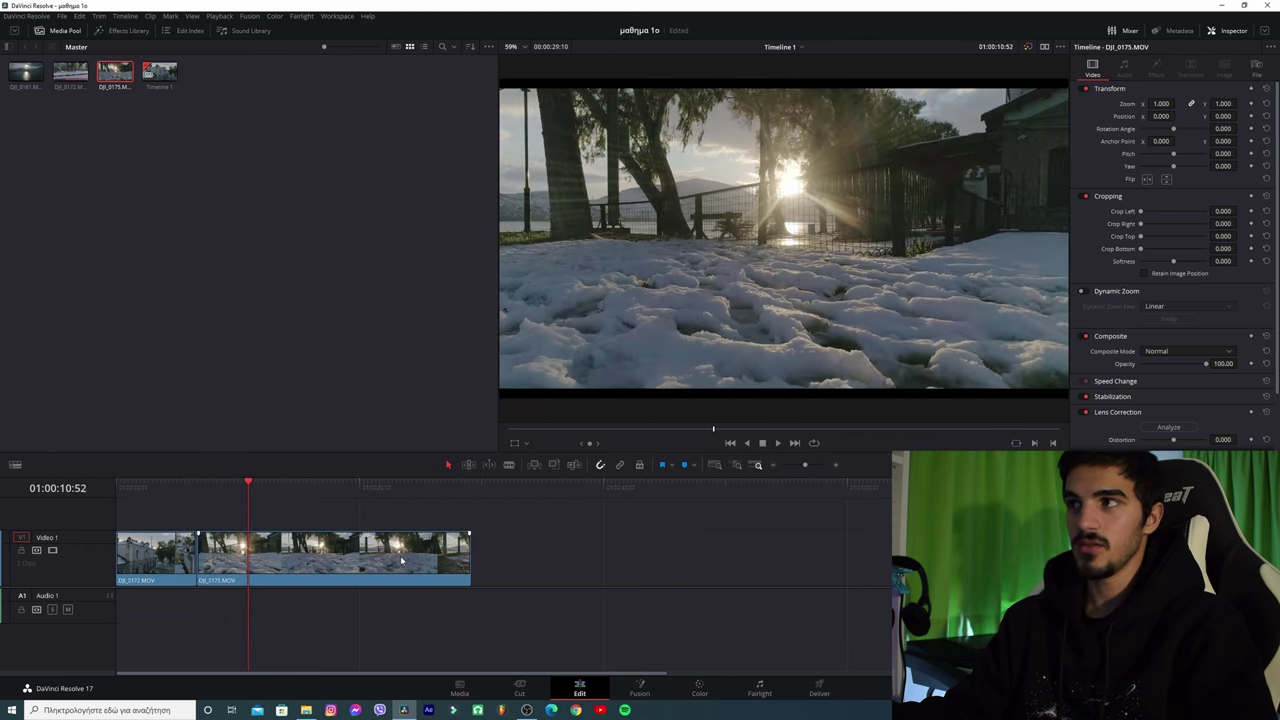
key("ctrl+b")
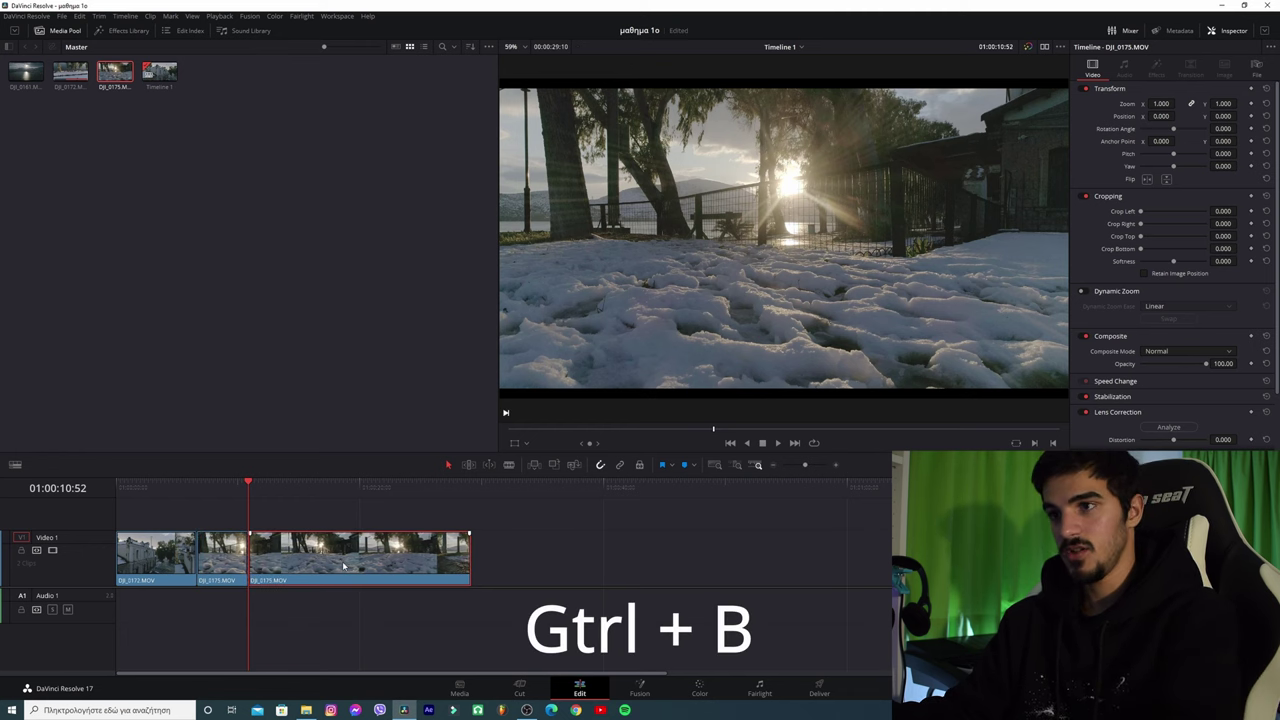
key("Delete")
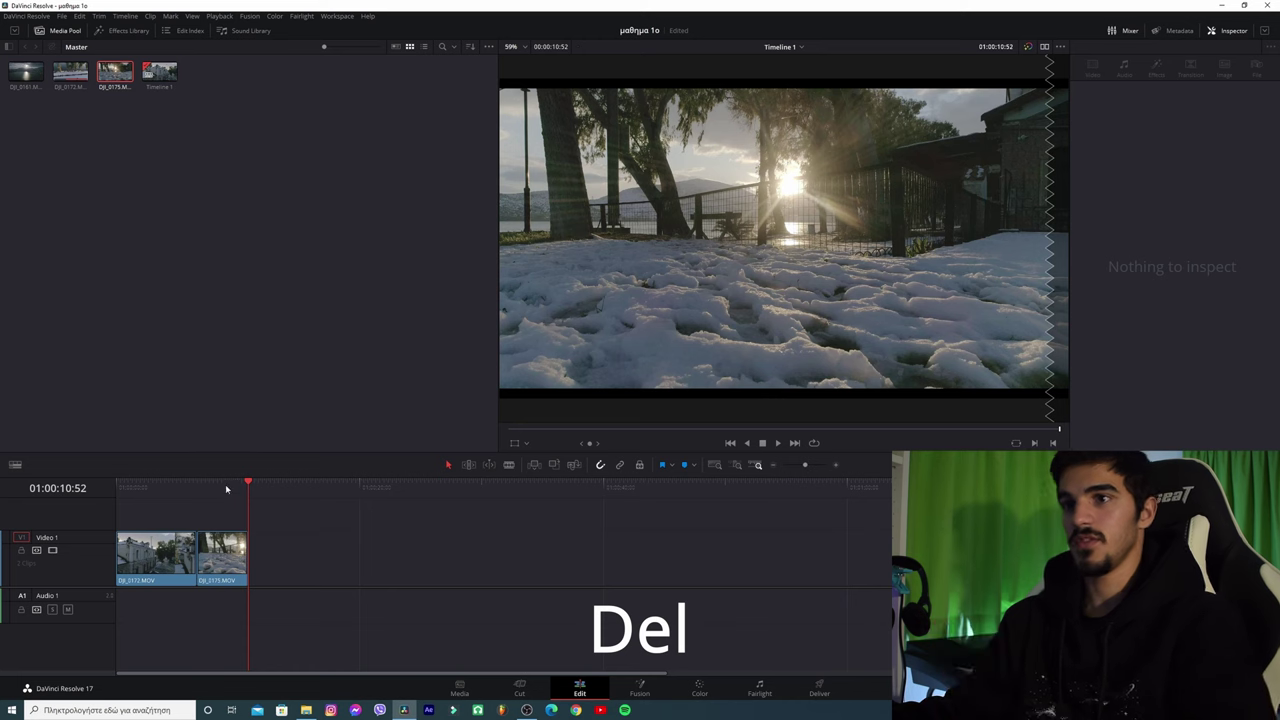
left_click(197, 484)
left_click_drag(26, 72, 285, 540)
Step: Split DJI_0161 and ripple-delete its opening section
key("space")
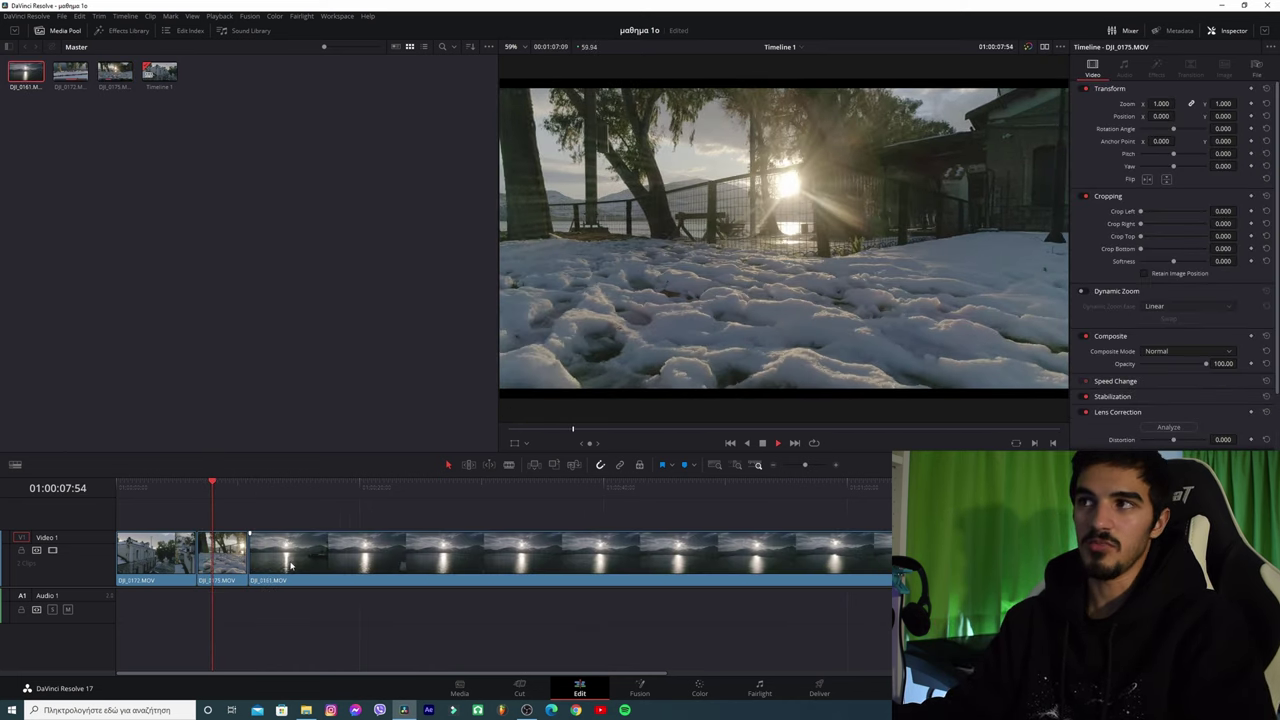
left_click(358, 487)
key("j")
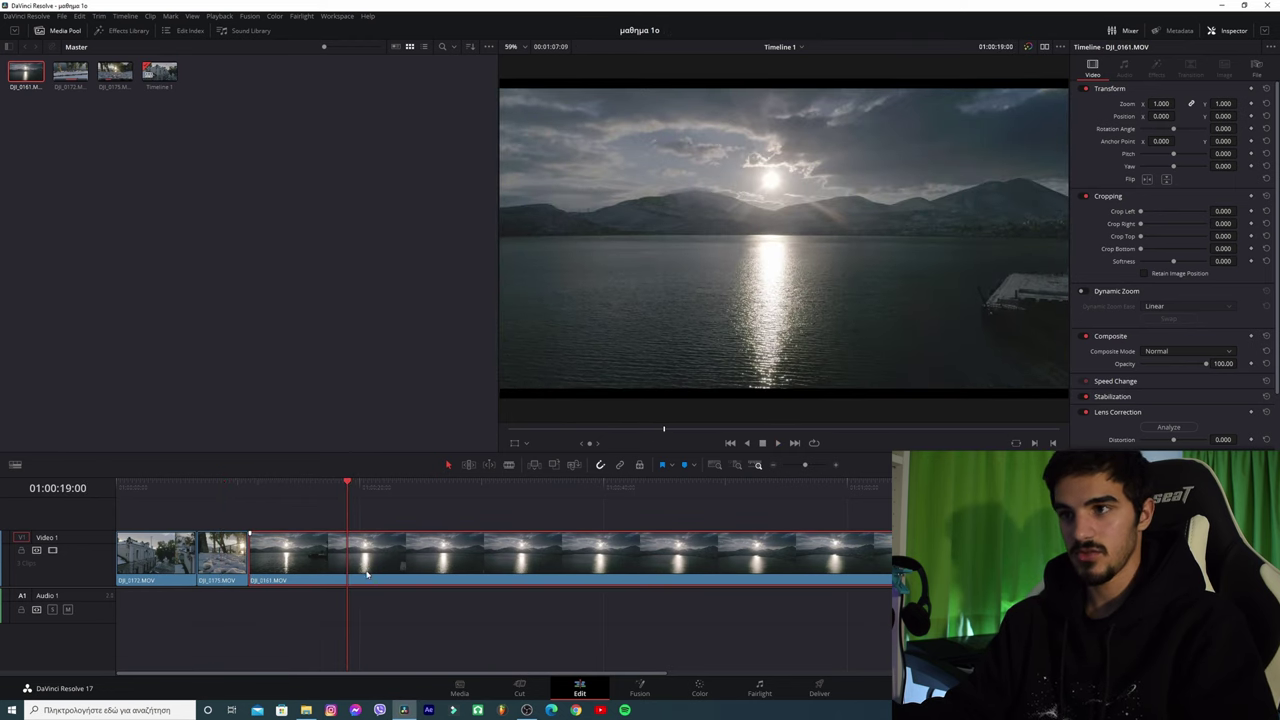
key("ctrl+b")
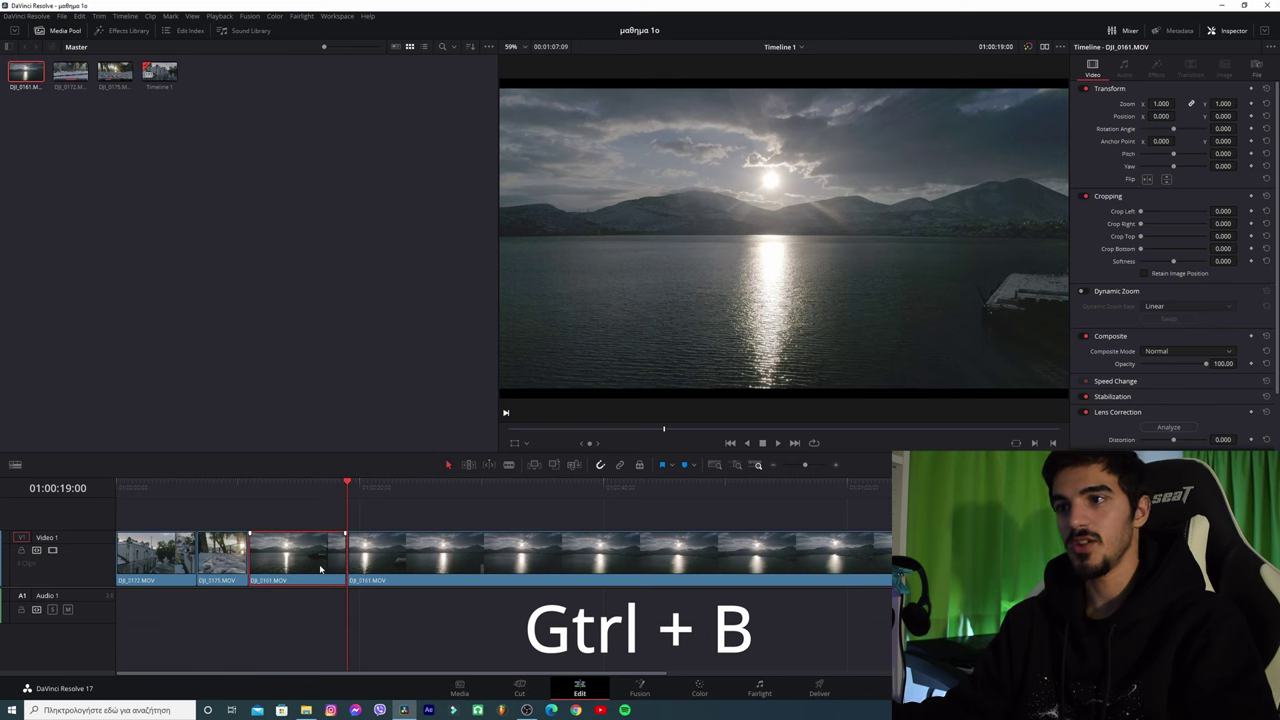
key("Delete")
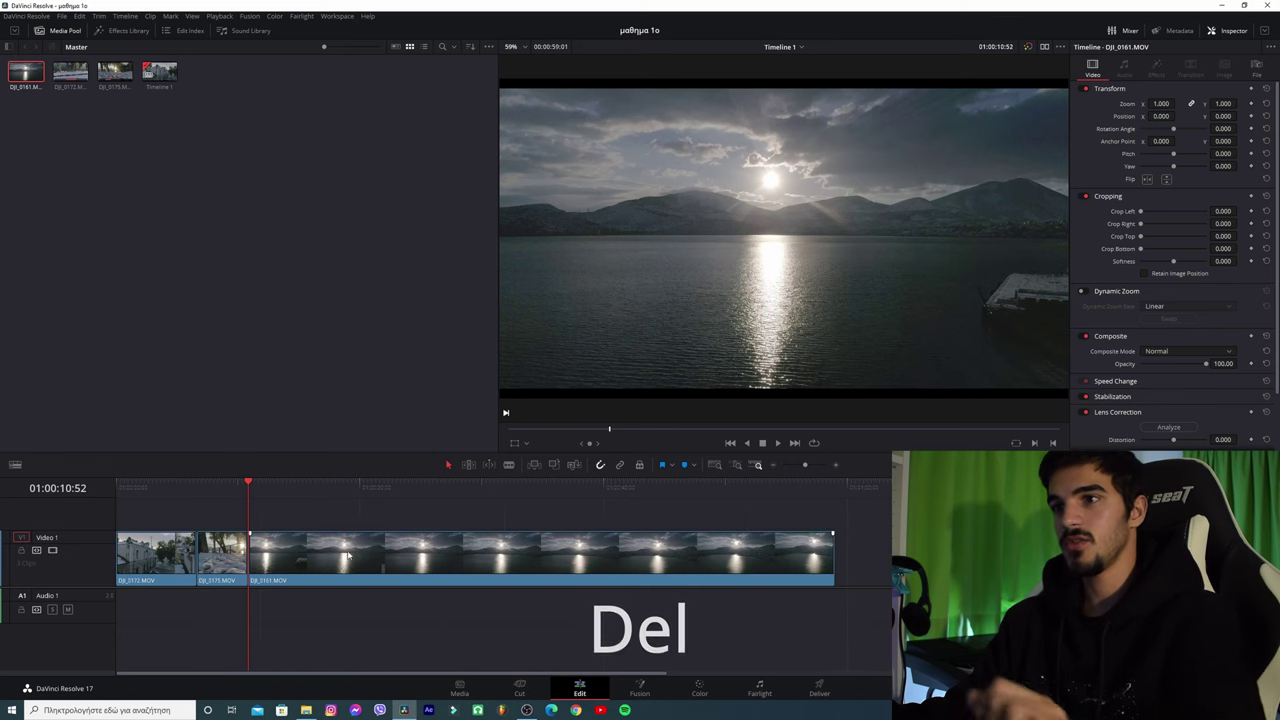
Step: Cut DJI_0161 at 01:00:24:07, delete its tail and play back the three-clip sequence
left_click(333, 487)
key("space")
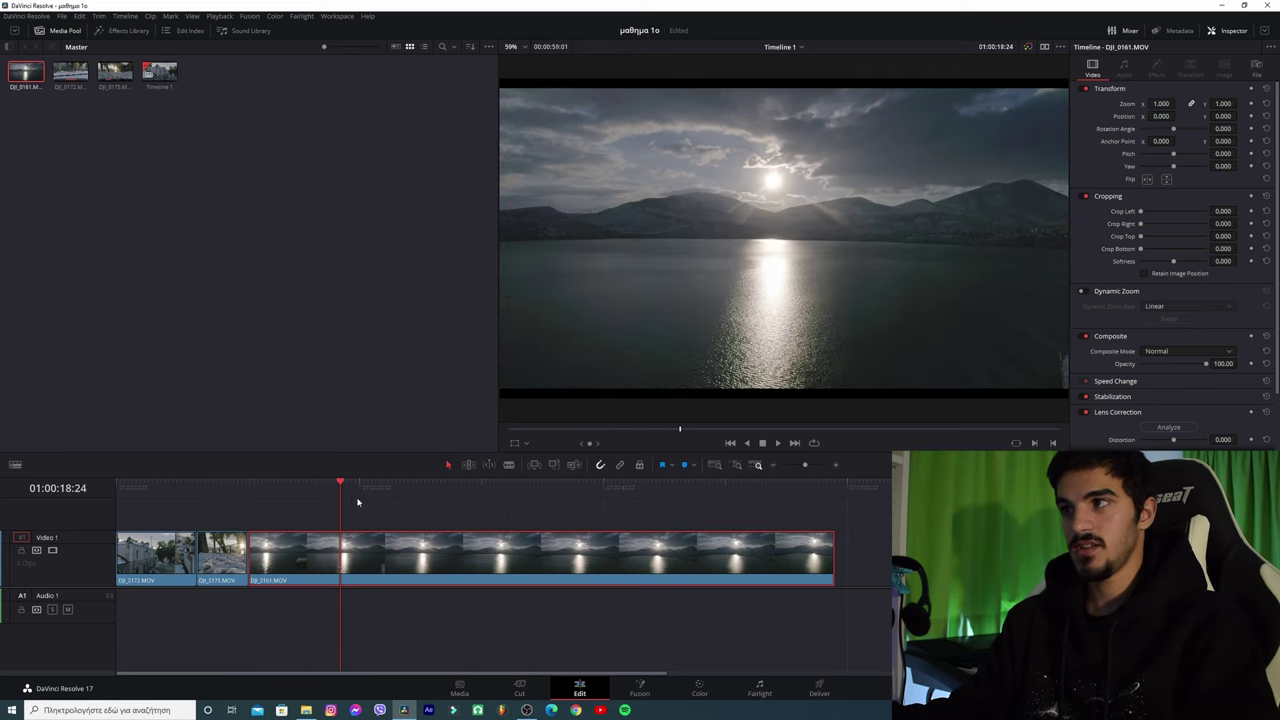
left_click_drag(343, 491, 413, 488)
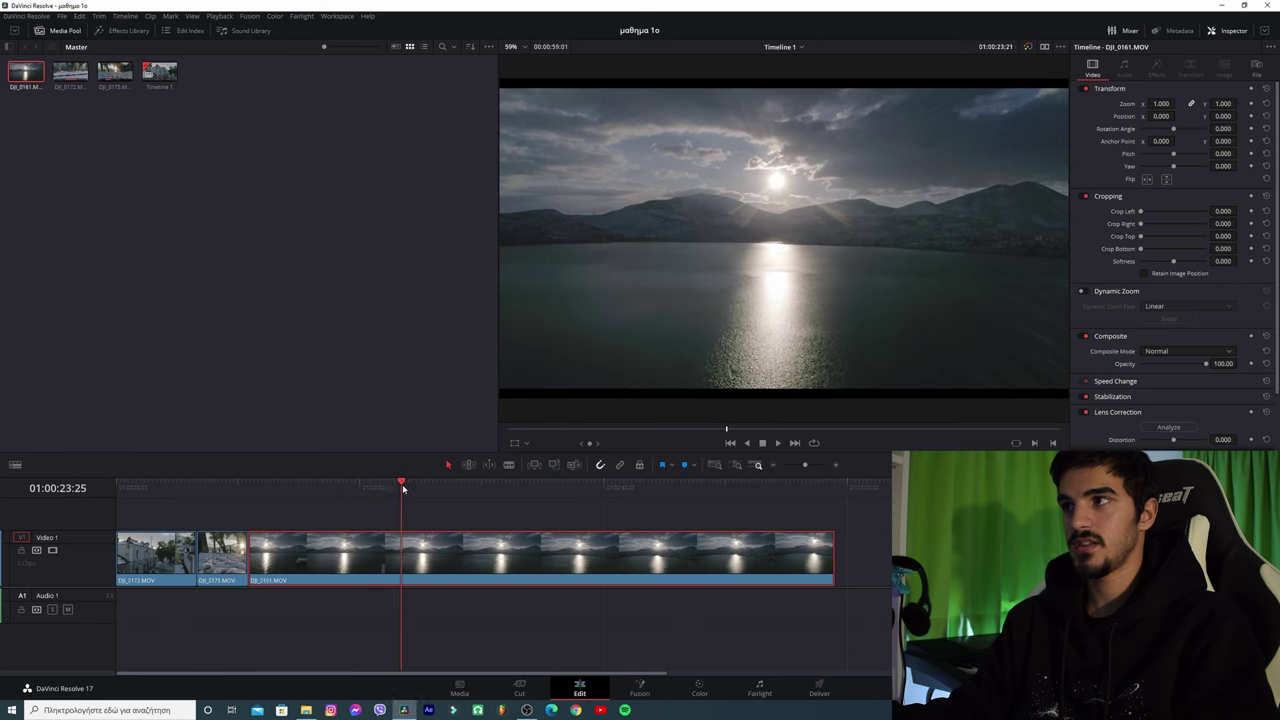
key("ctrl+b")
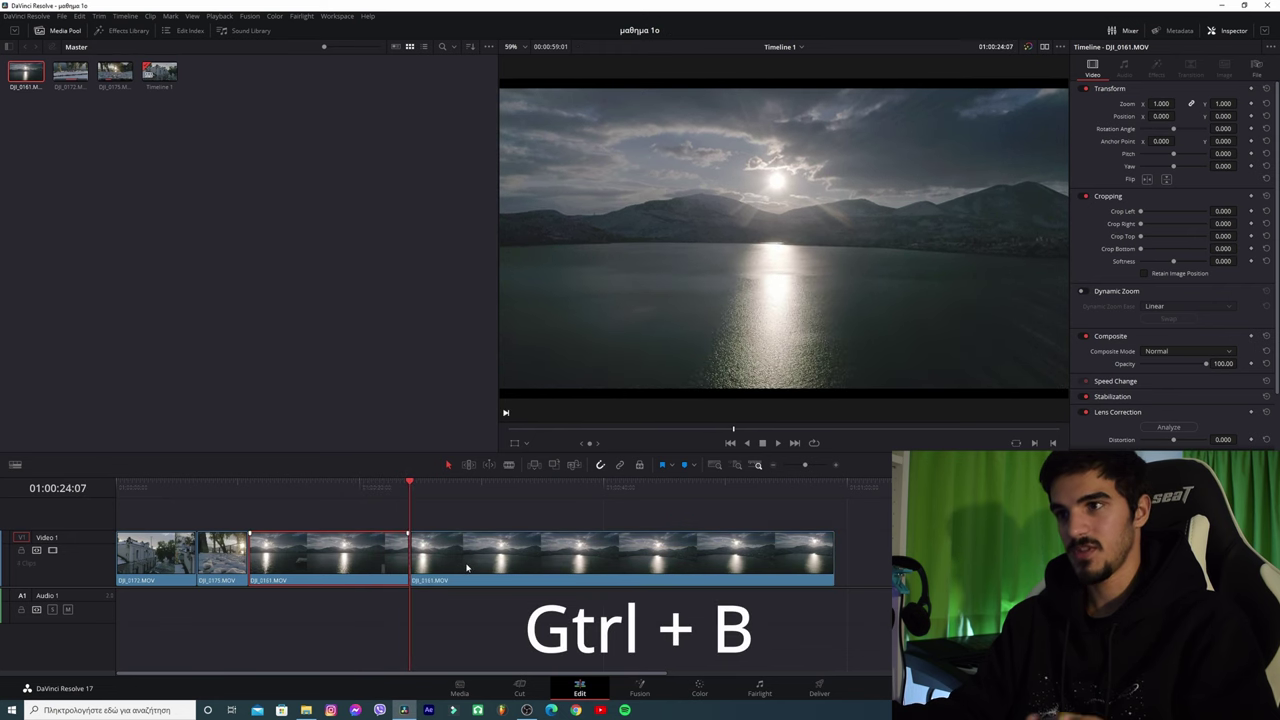
left_click(421, 565)
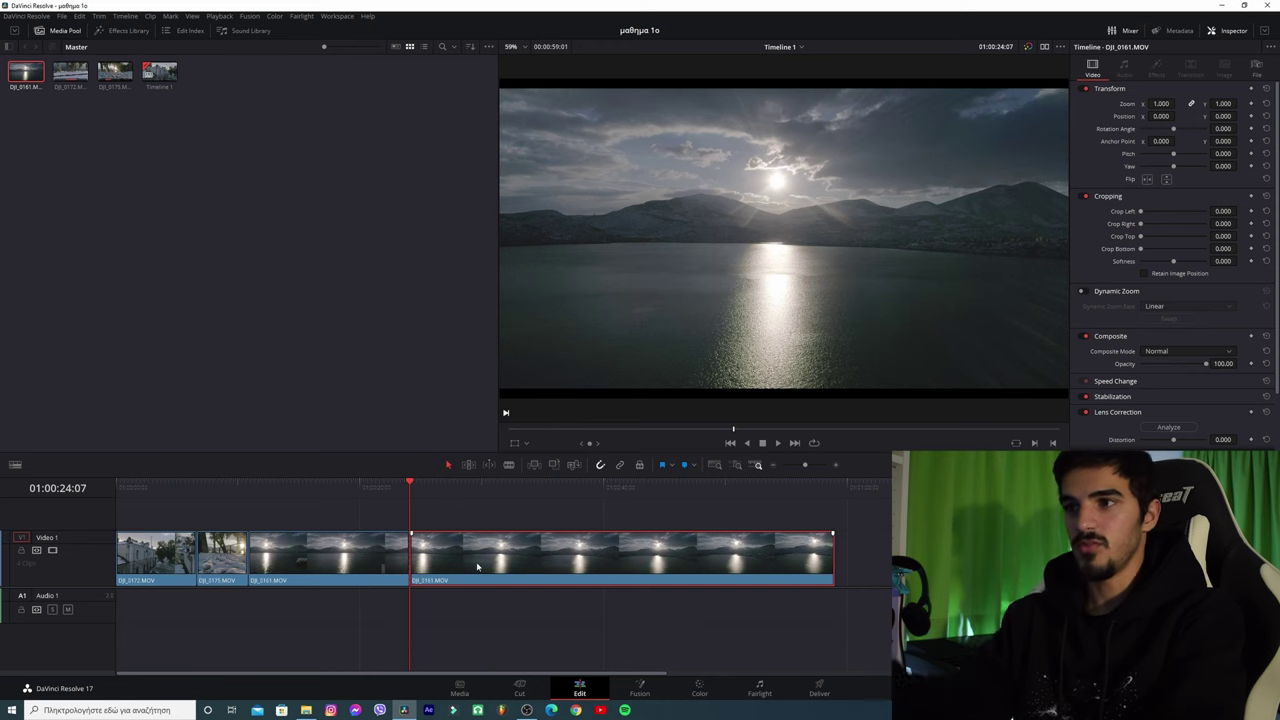
key("Delete")
mouse_move(237, 490)
left_mouse_down()
mouse_move(220, 496)
mouse_move(238, 500)
left_mouse_up()
key("space")
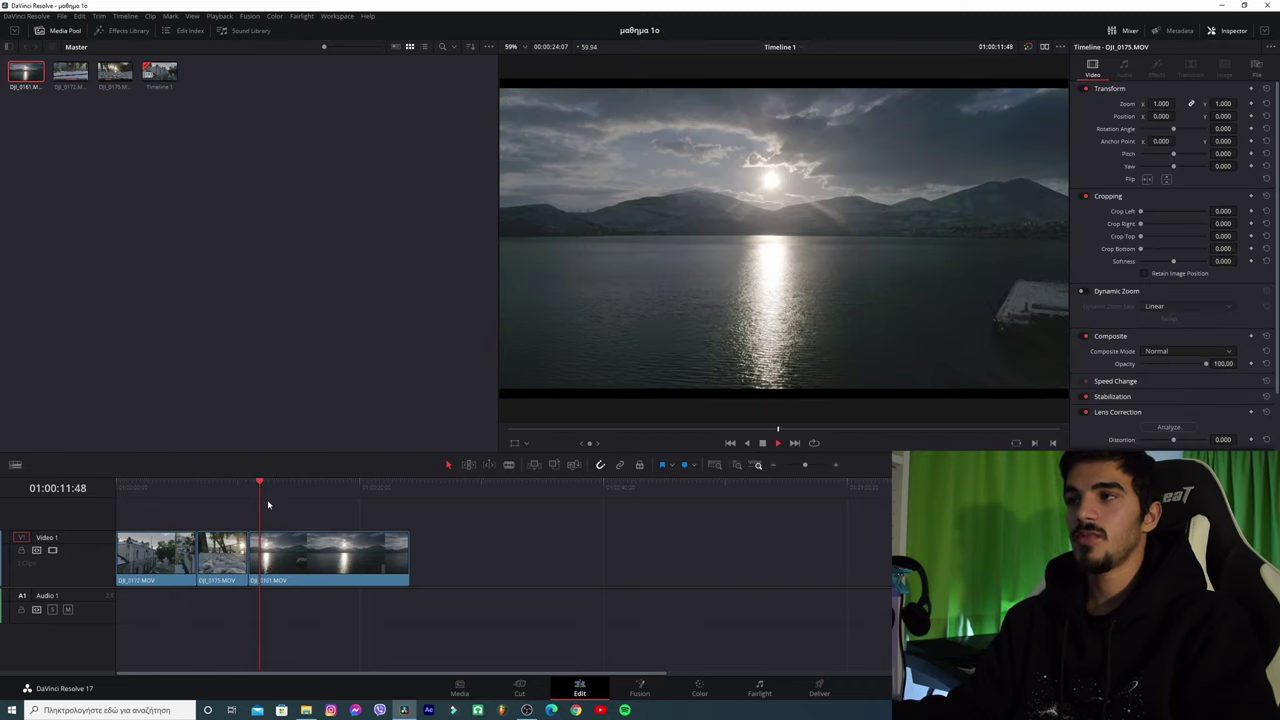
Step: Give DJI_0161 a 02:27 fade-out to the playhead, save the project, and preview it
left_click(340, 547)
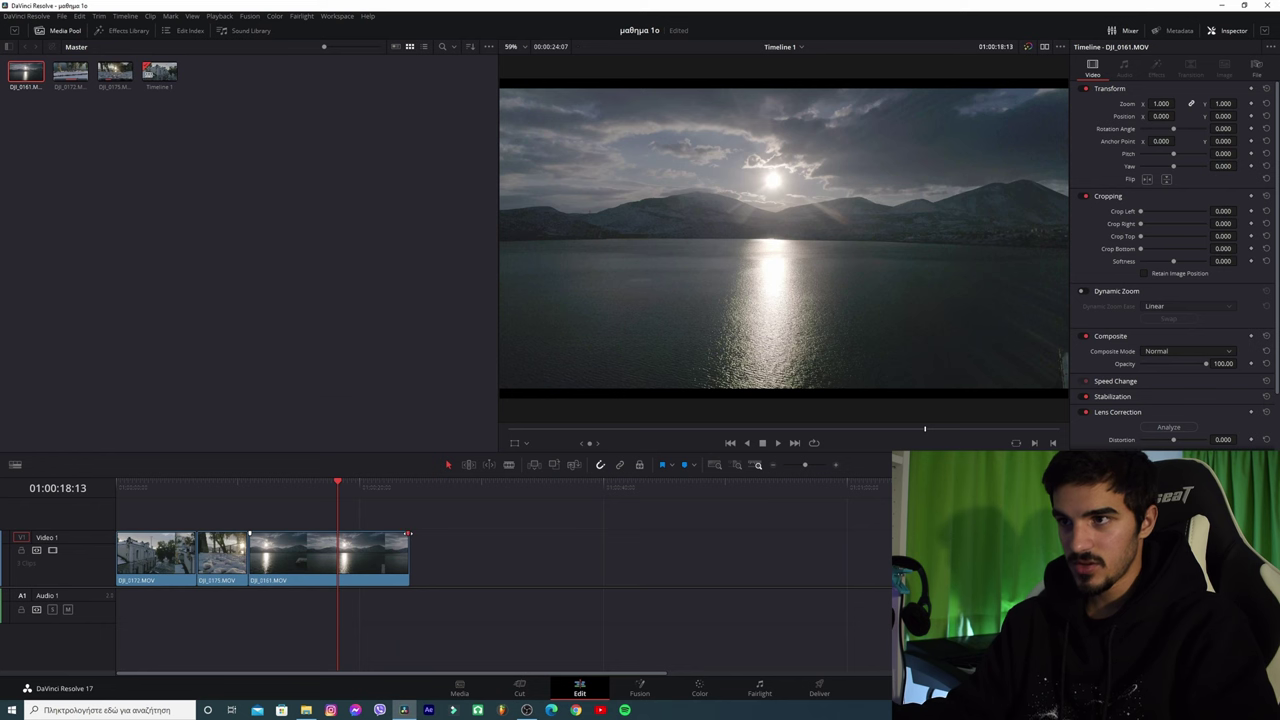
left_click_drag(390, 537, 339, 535)
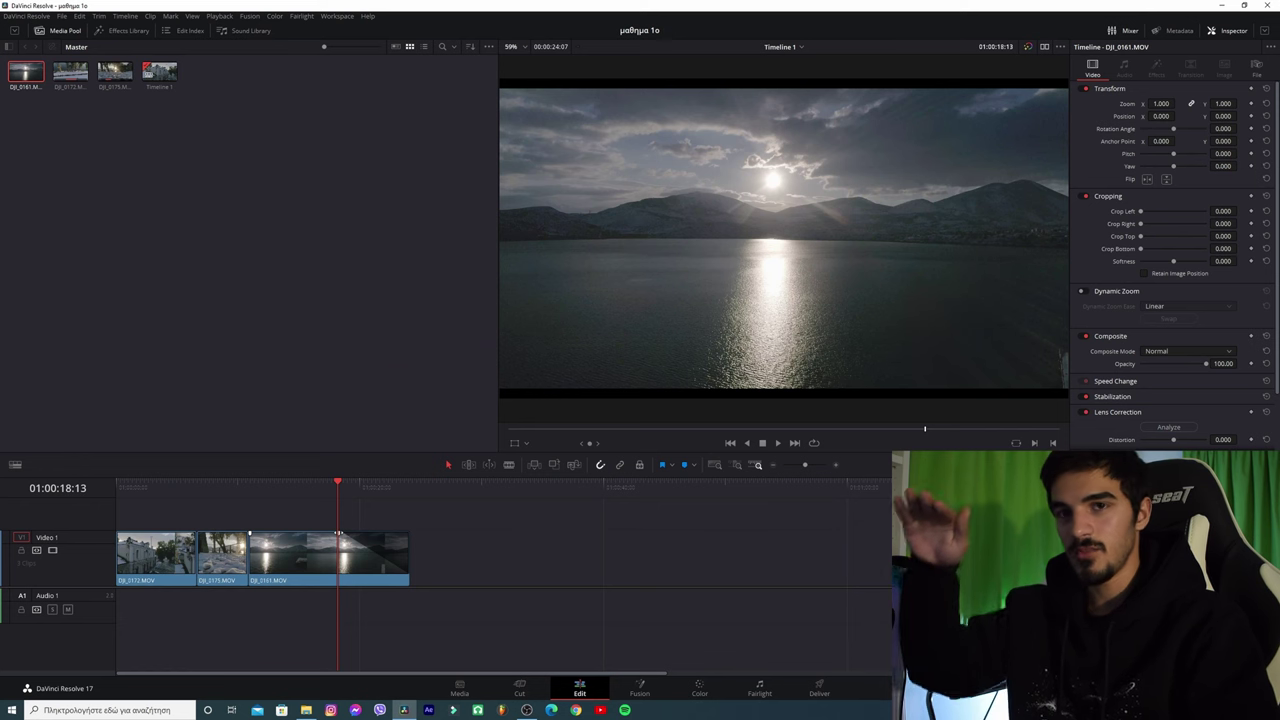
key("ctrl+s")
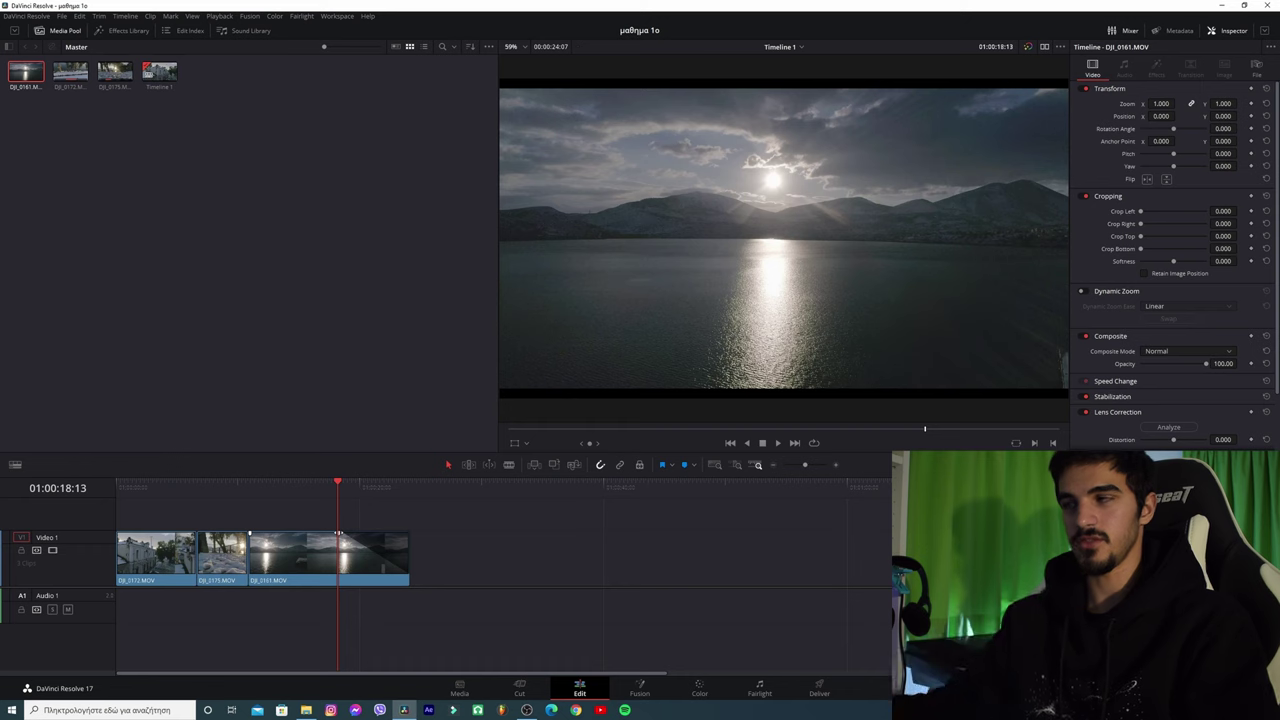
key("space")
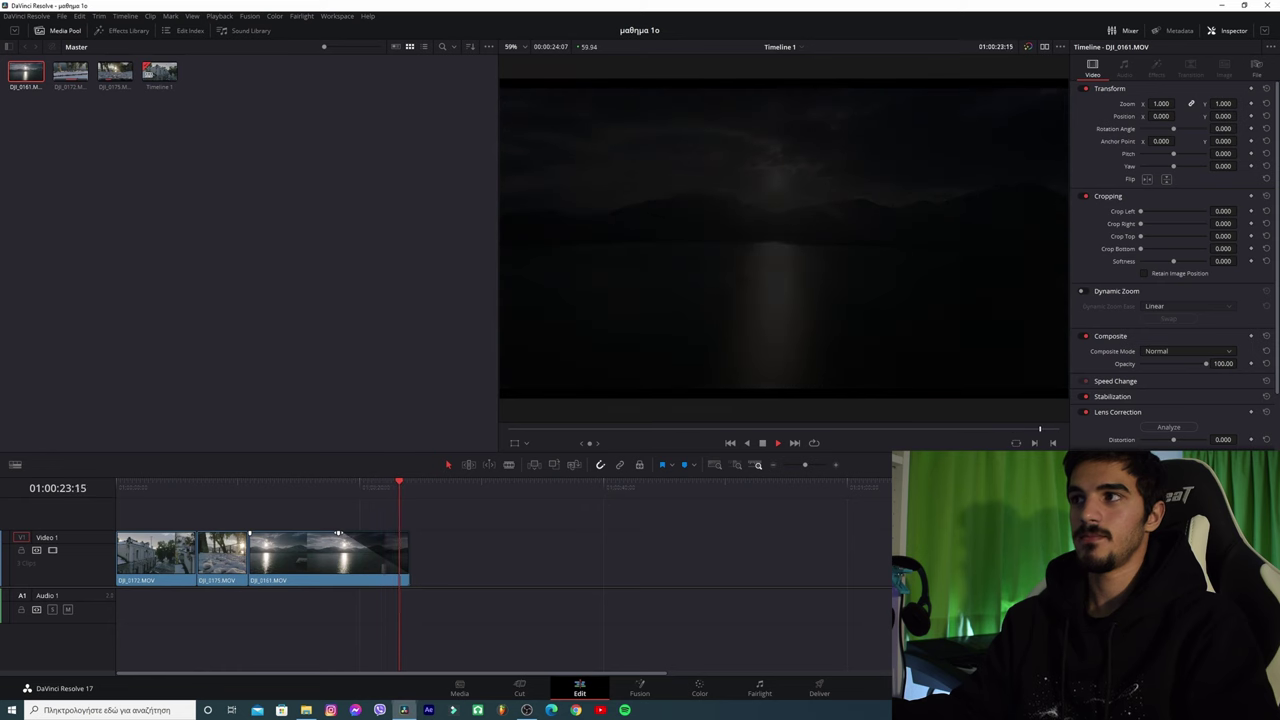
key("ctrl+equal")
left_click(640, 486)
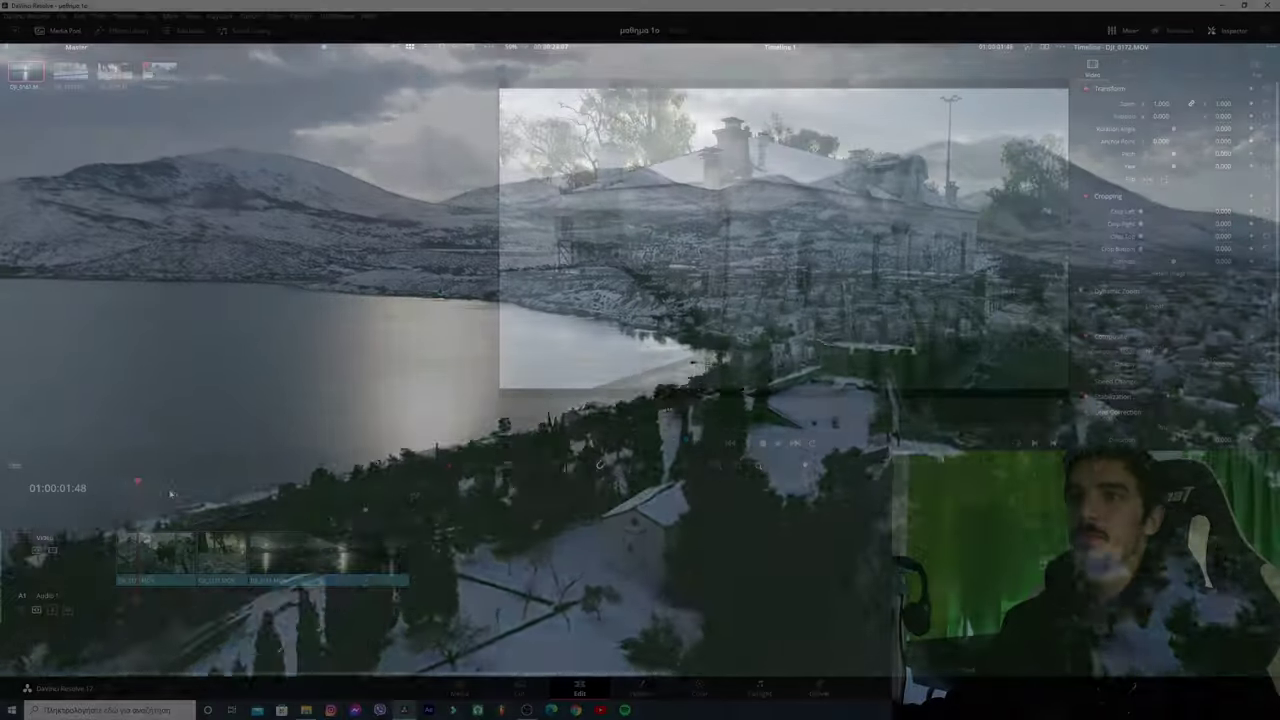
key("space")
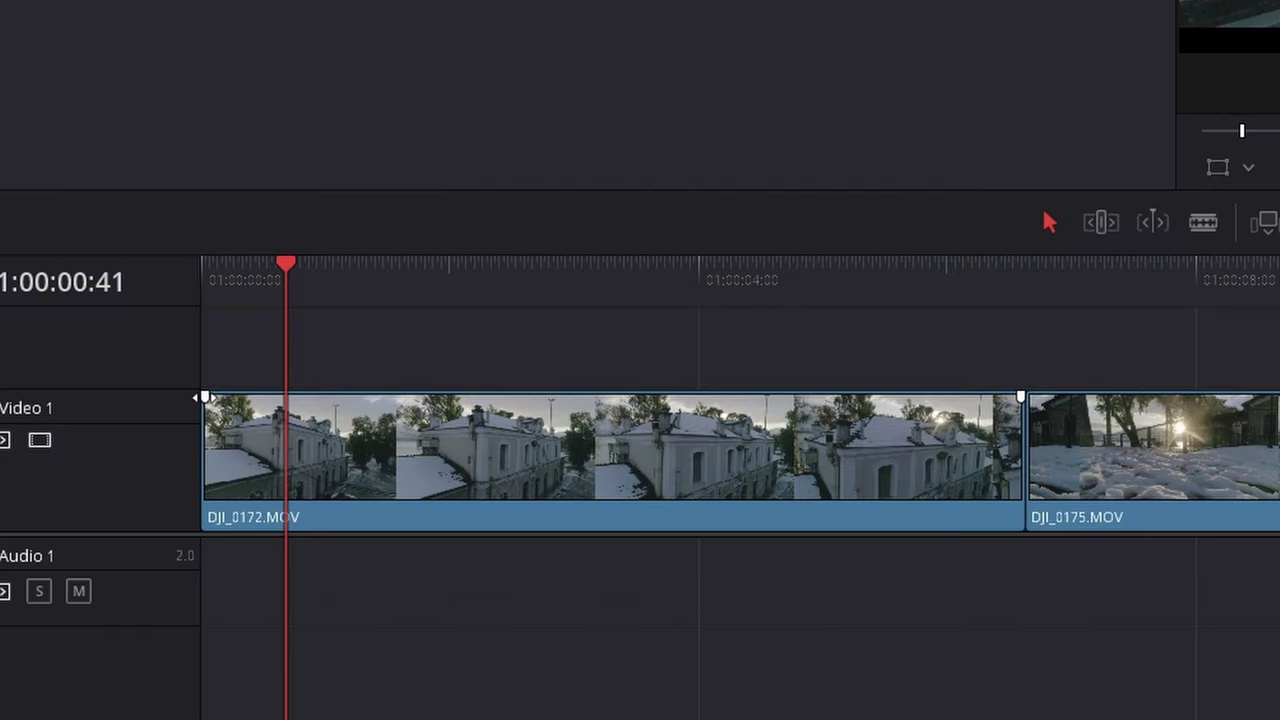
Step: Give DJI_0172 a 00:52 fade-in and play it back from the timeline start
left_click_drag(198, 397, 304, 412)
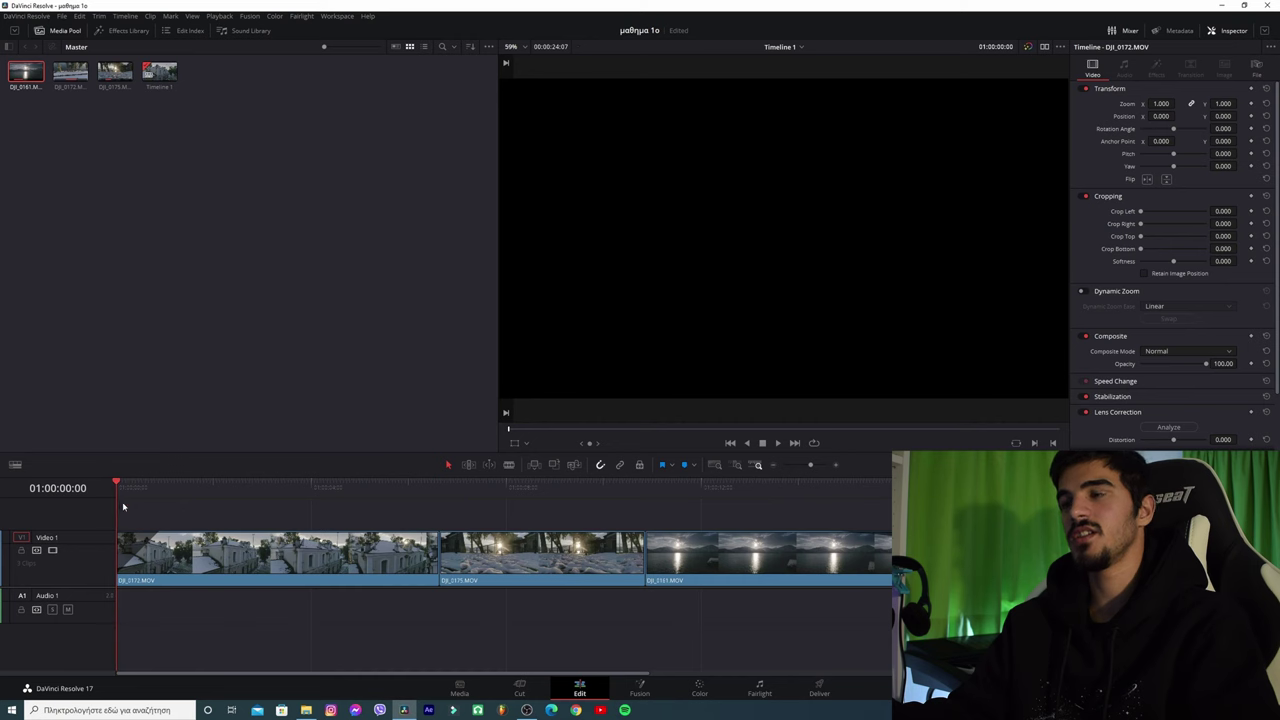
key("space")
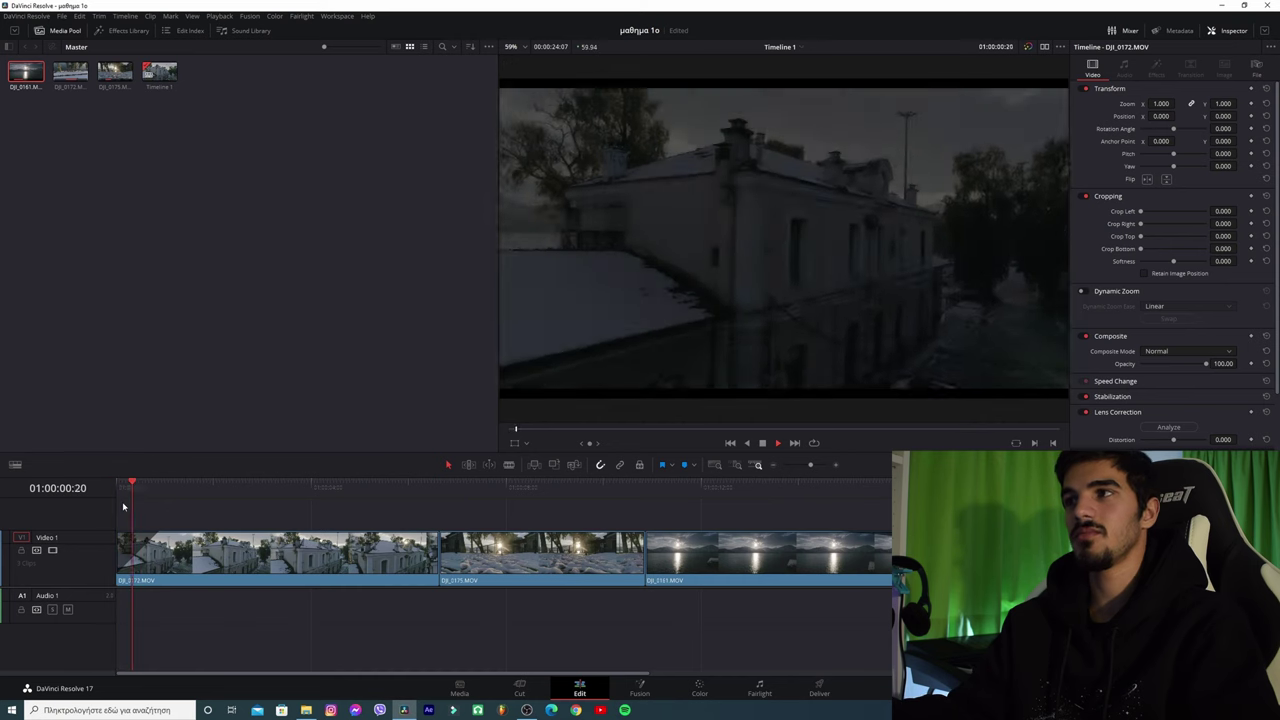
key("space")
key("Home")
key("space")
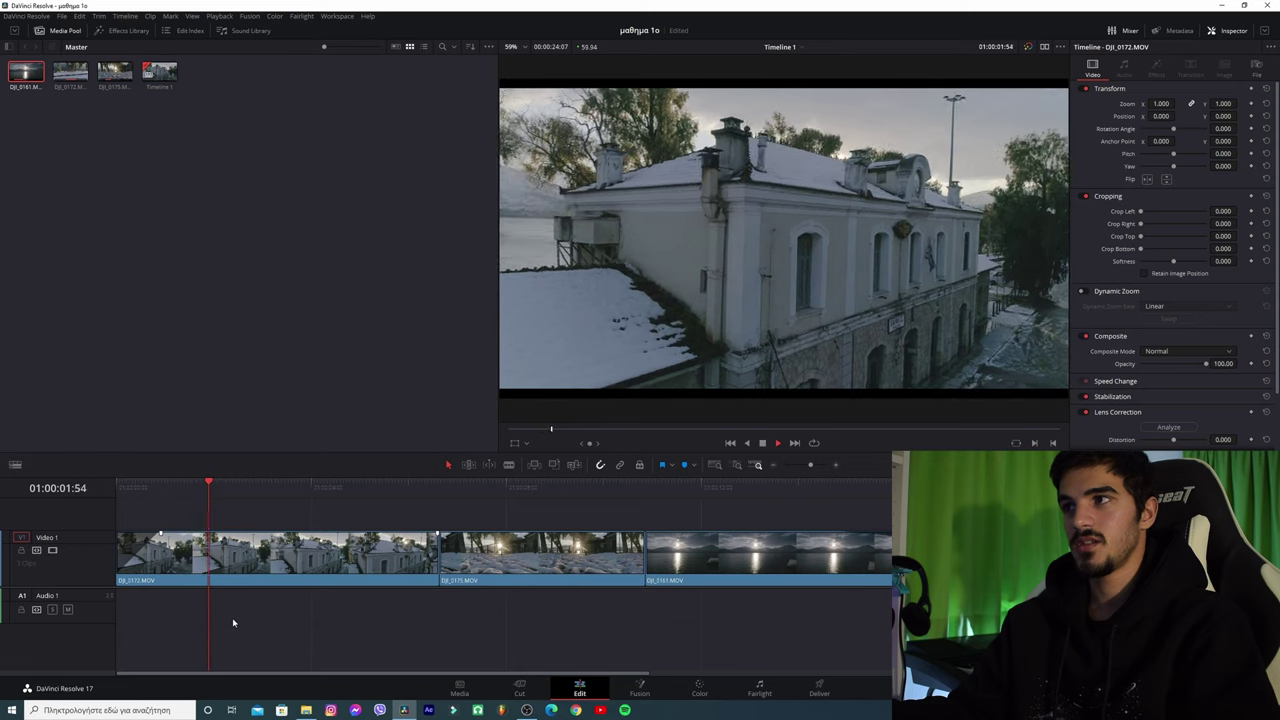
key("space")
scroll(233, 623, "down", 3)
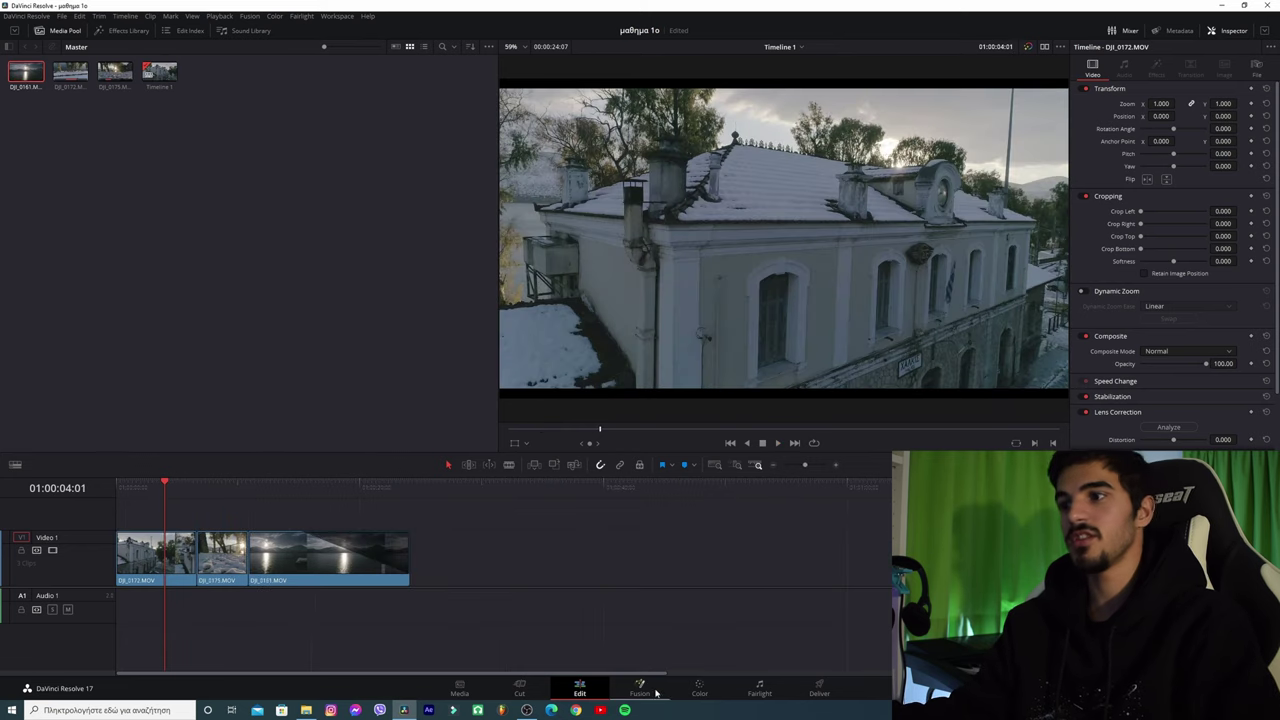
Step: Tour the Color, Fairlight and Deliver pages, ending on Deliver's QuickTime H.264 render settings
left_click(691, 699)
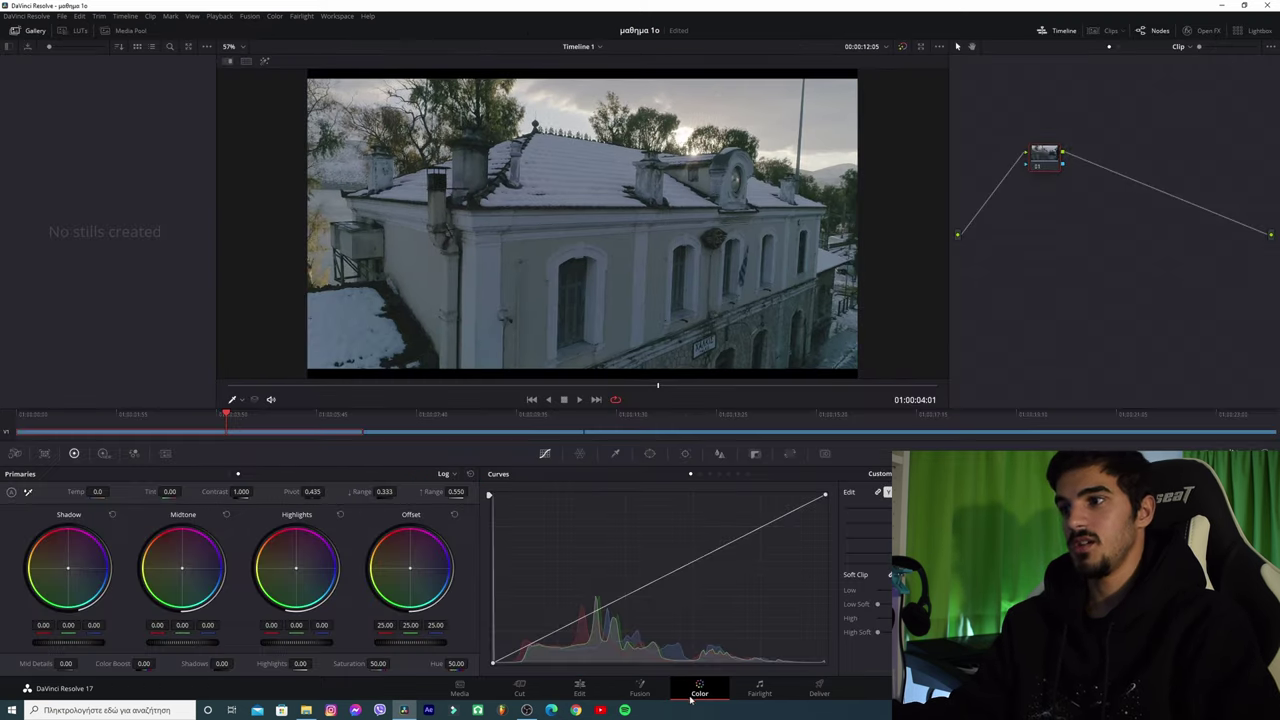
left_click(760, 690)
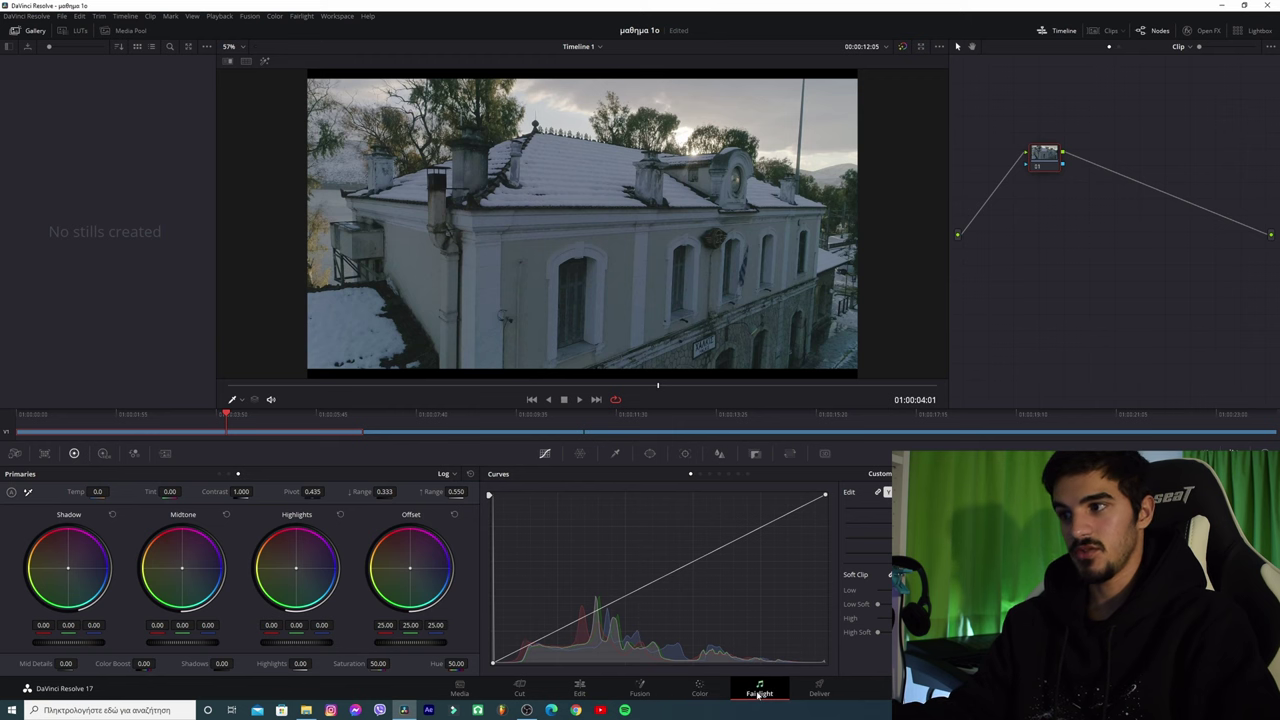
left_click(818, 690)
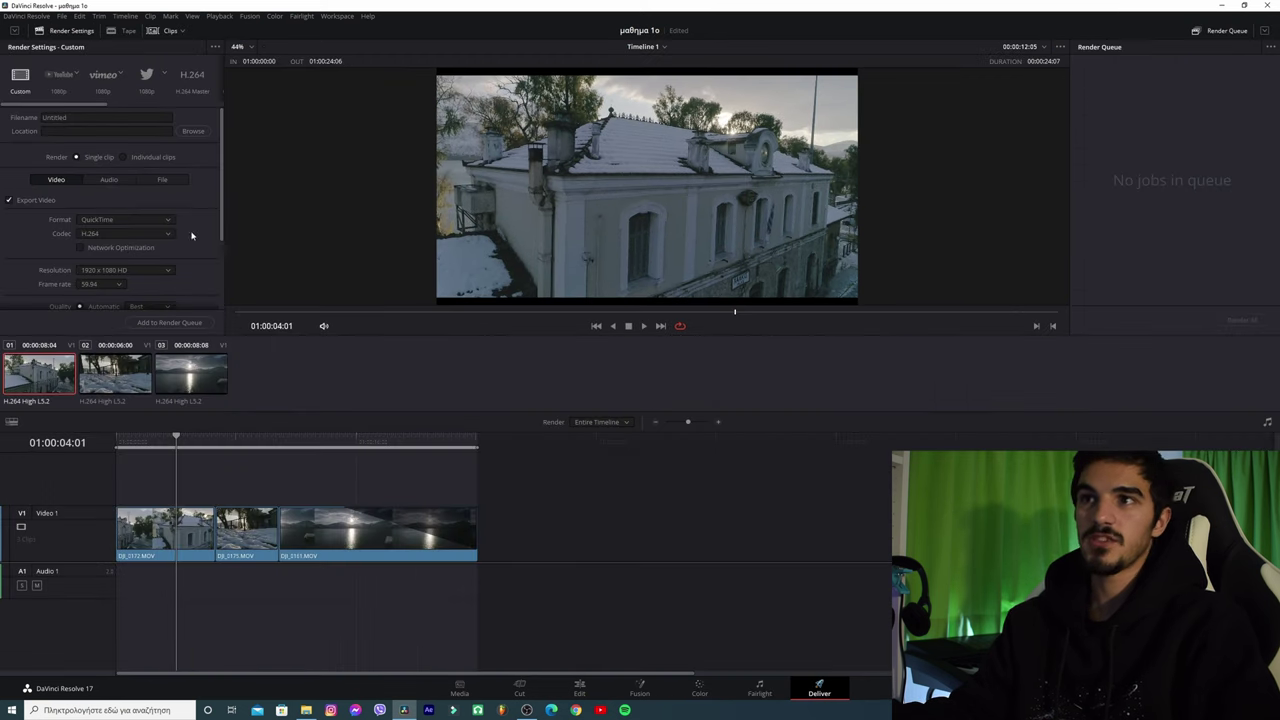
scroll(192, 235, "down", 1)
left_click(580, 690)
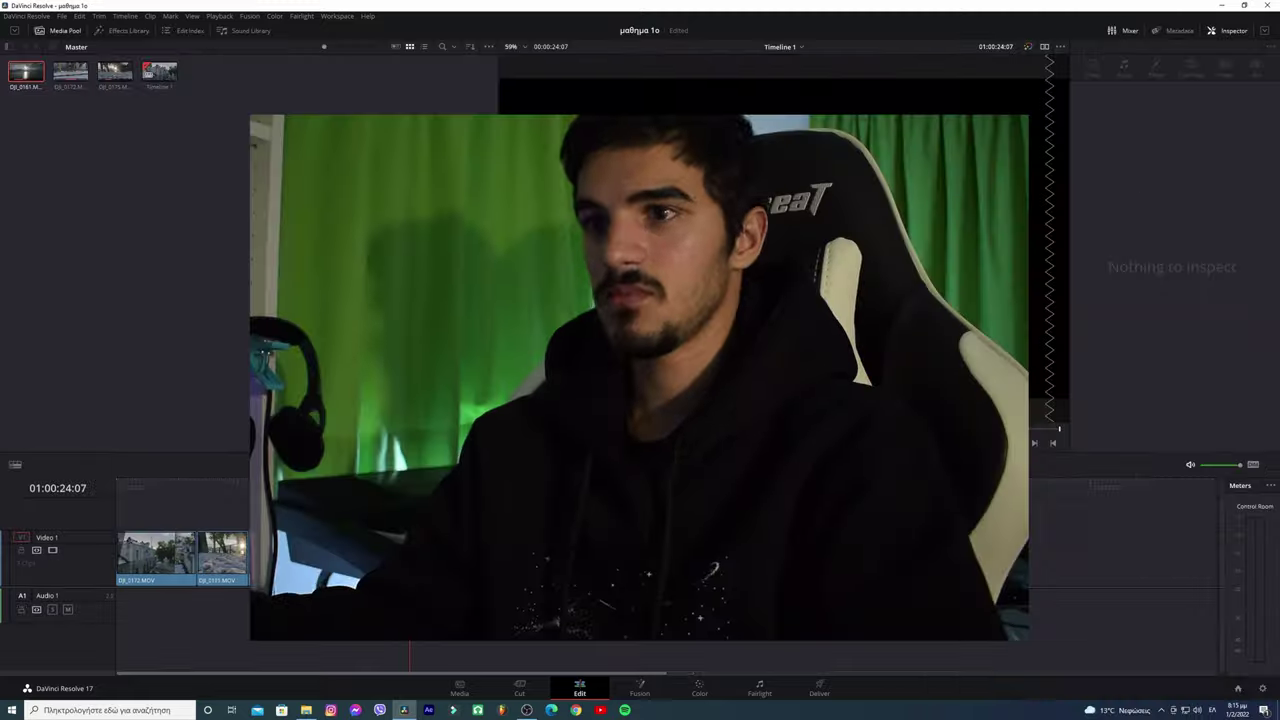